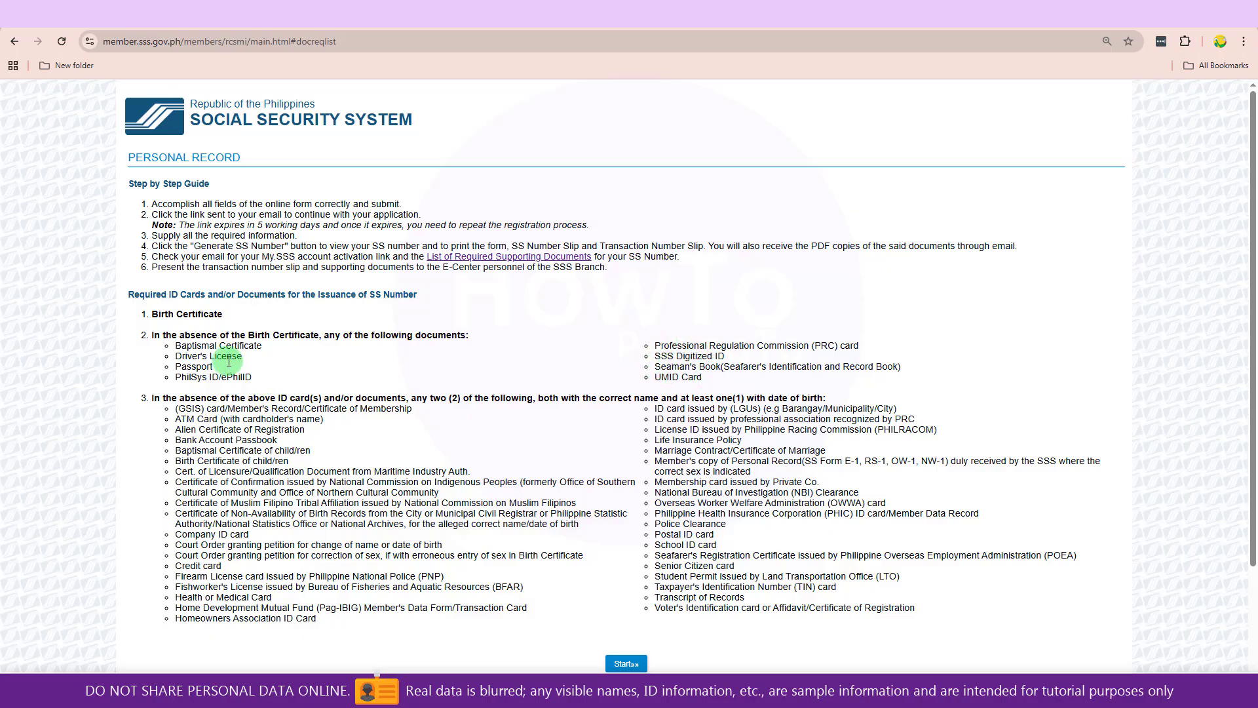
{"action": "left_click", "coordinate": [625, 663]}
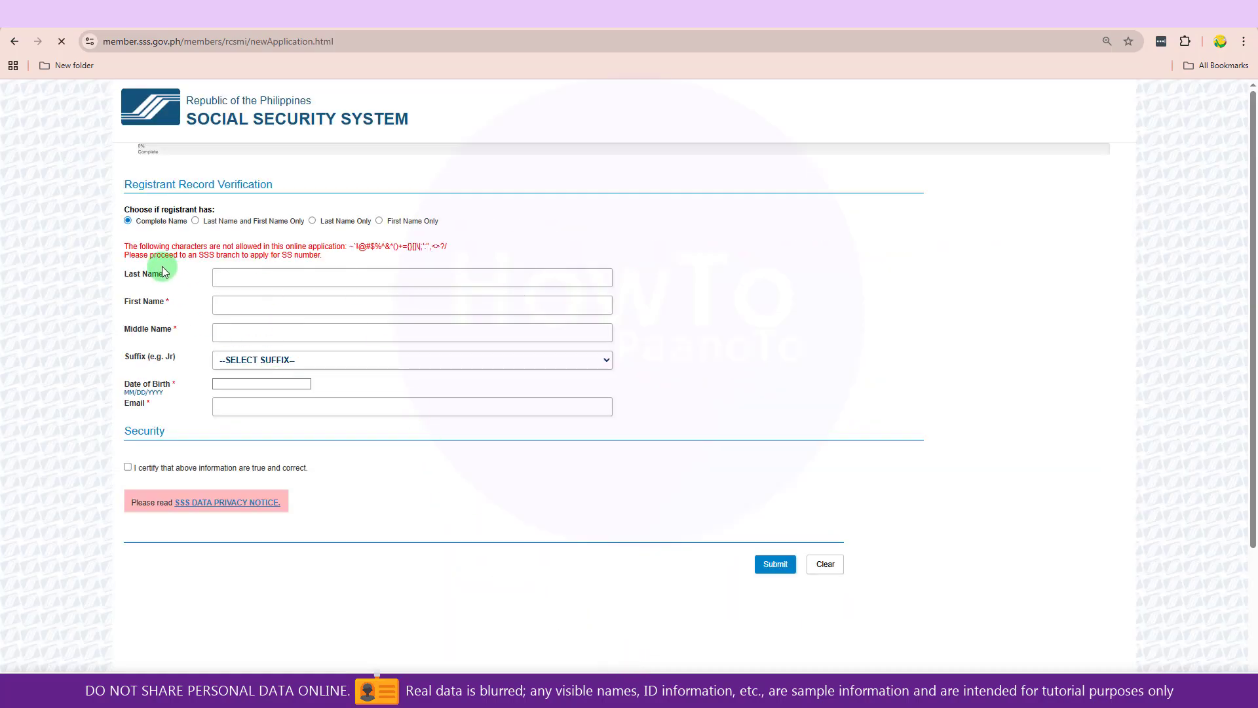
{"action": "left_click", "coordinate": [196, 223]}
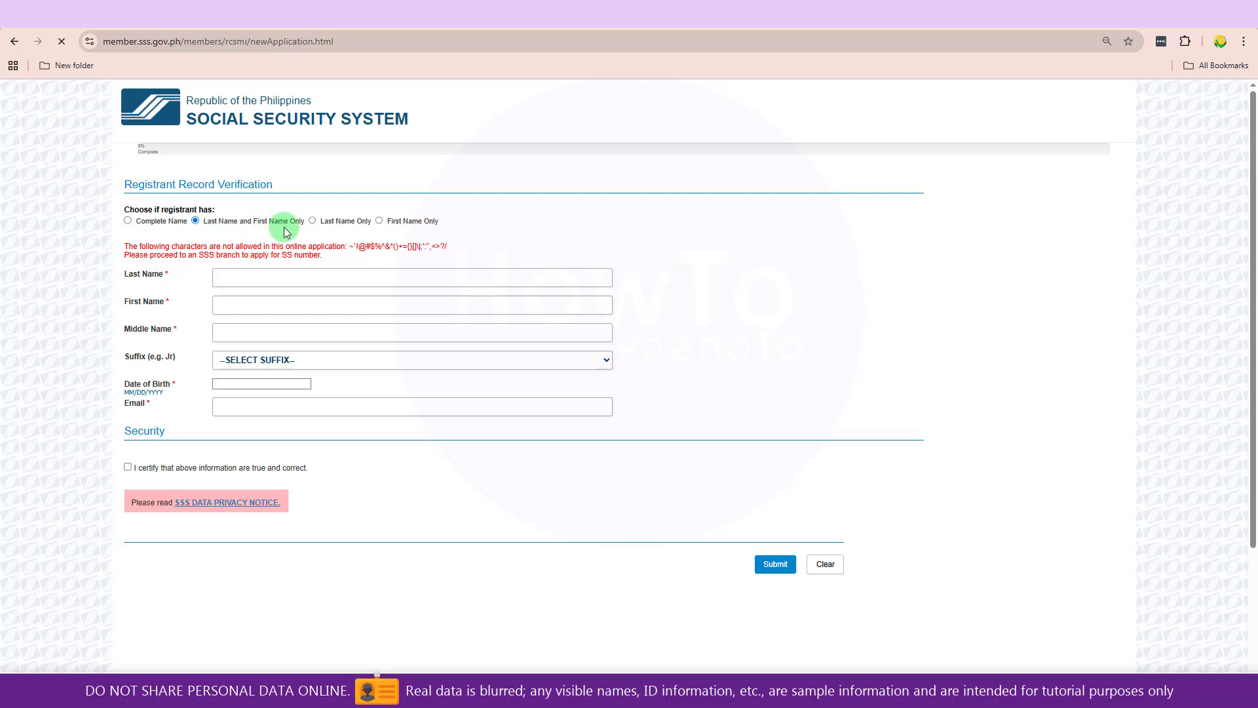
{"action": "left_click", "coordinate": [128, 222]}
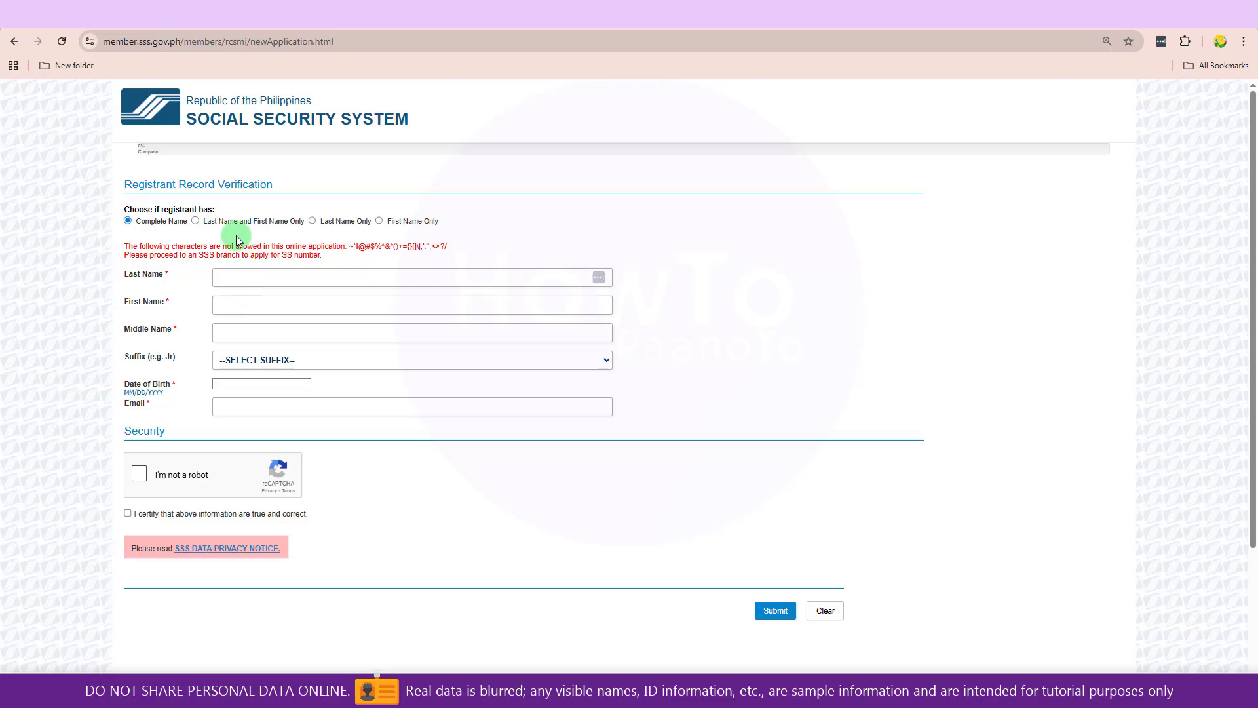
{"action": "left_click", "coordinate": [14, 41]}
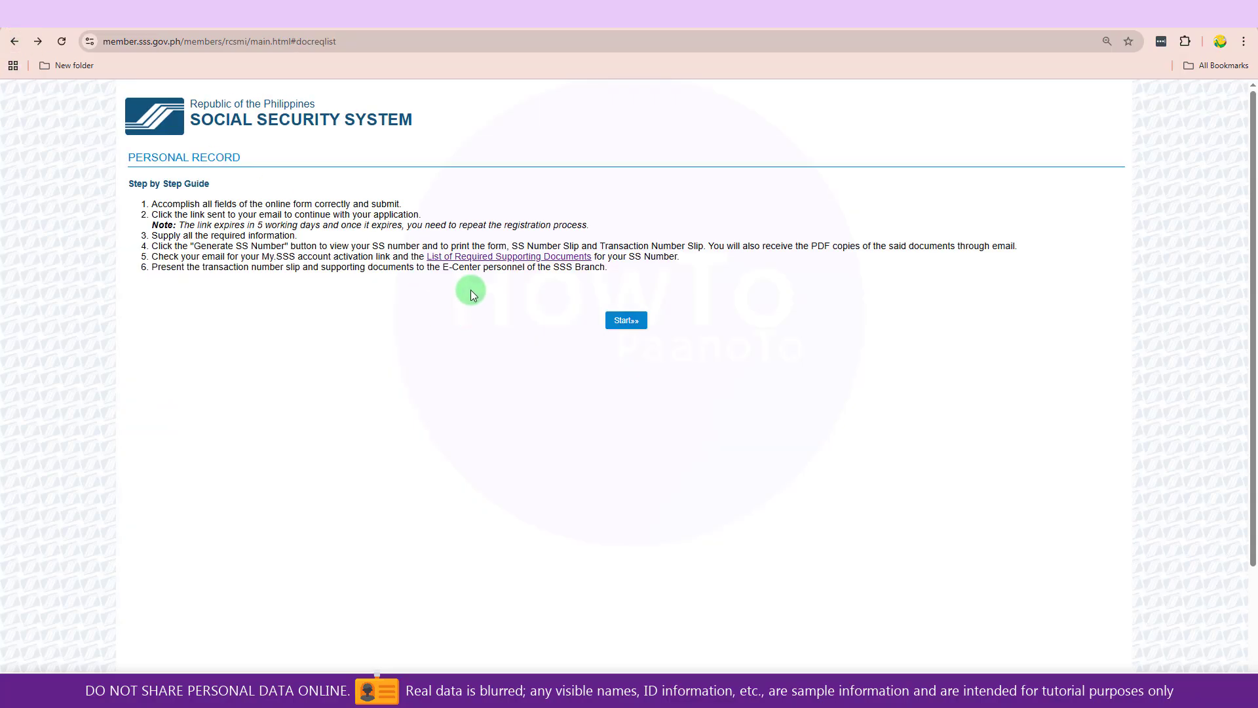
Display the List of Required Supporting Documents and review the accepted ID cards and documents for SS Number issuance
{"action": "left_click", "coordinate": [492, 257]}
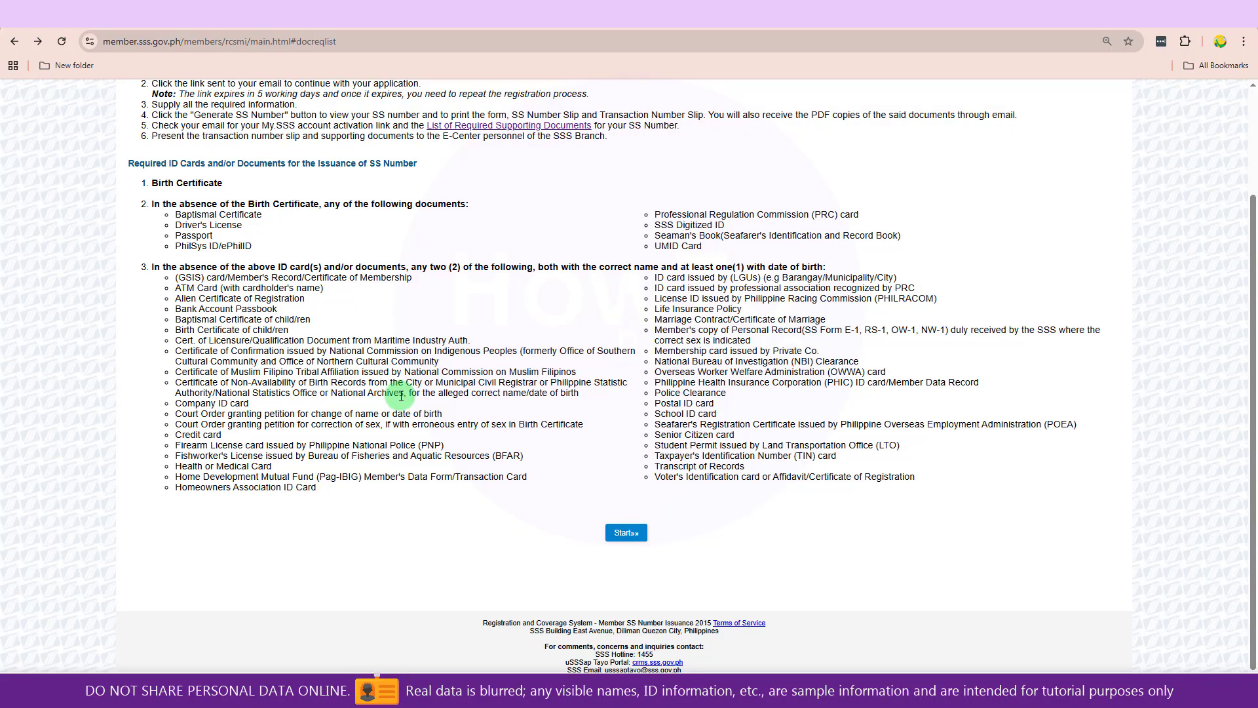
{"action": "scroll", "coordinate": [403, 400], "scroll_direction": "up", "scroll_amount": 1}
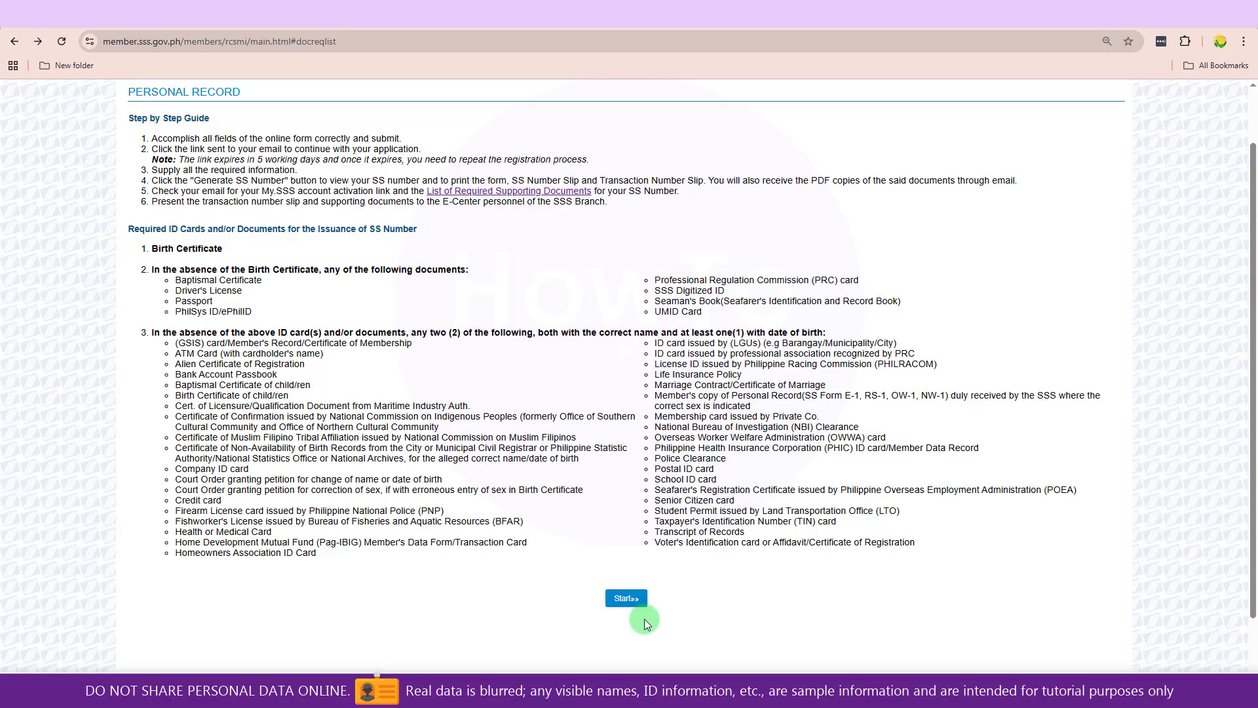
Start the SS number application form and check the suffix options, leaving no suffix selected
{"action": "left_click", "coordinate": [626, 597]}
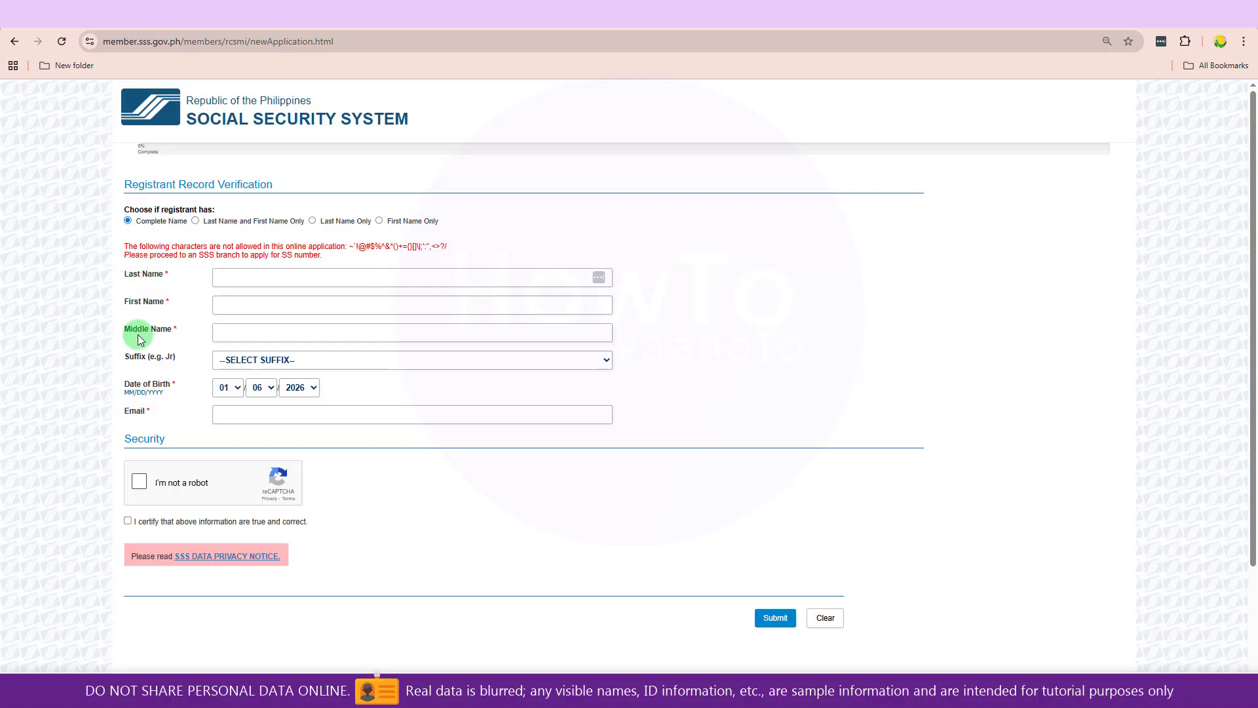
{"action": "left_click", "coordinate": [249, 362]}
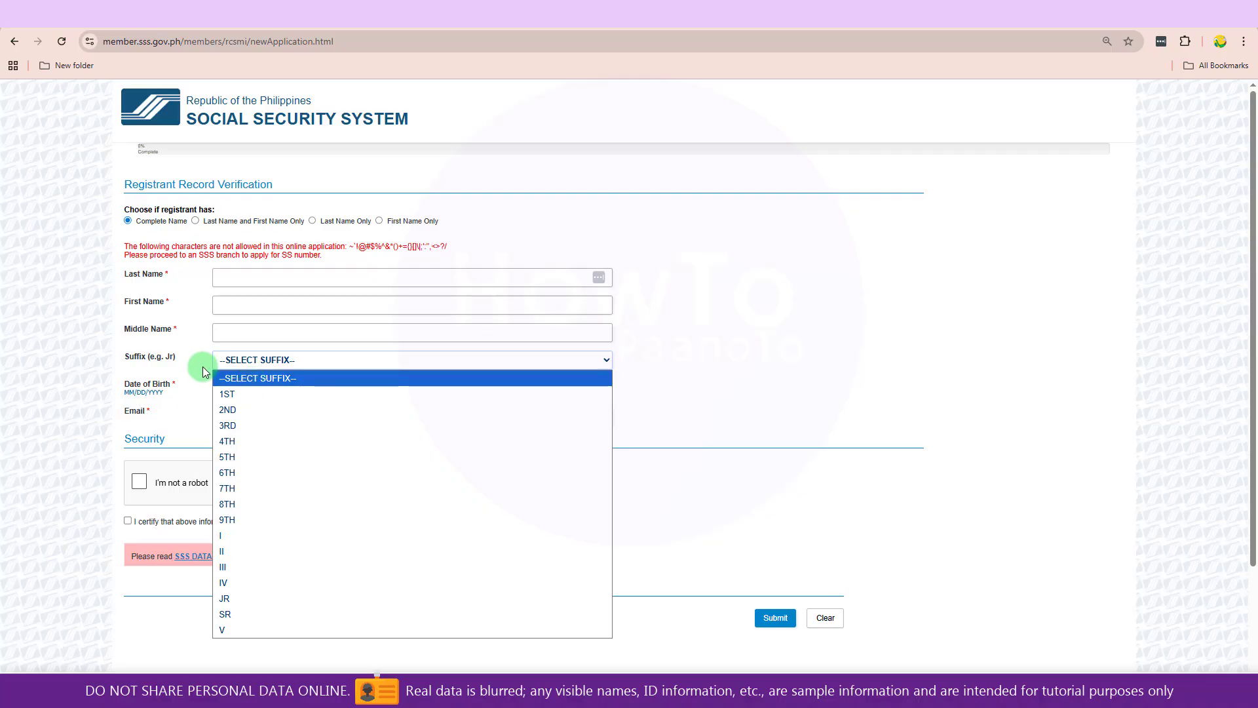
{"action": "left_click", "coordinate": [257, 379]}
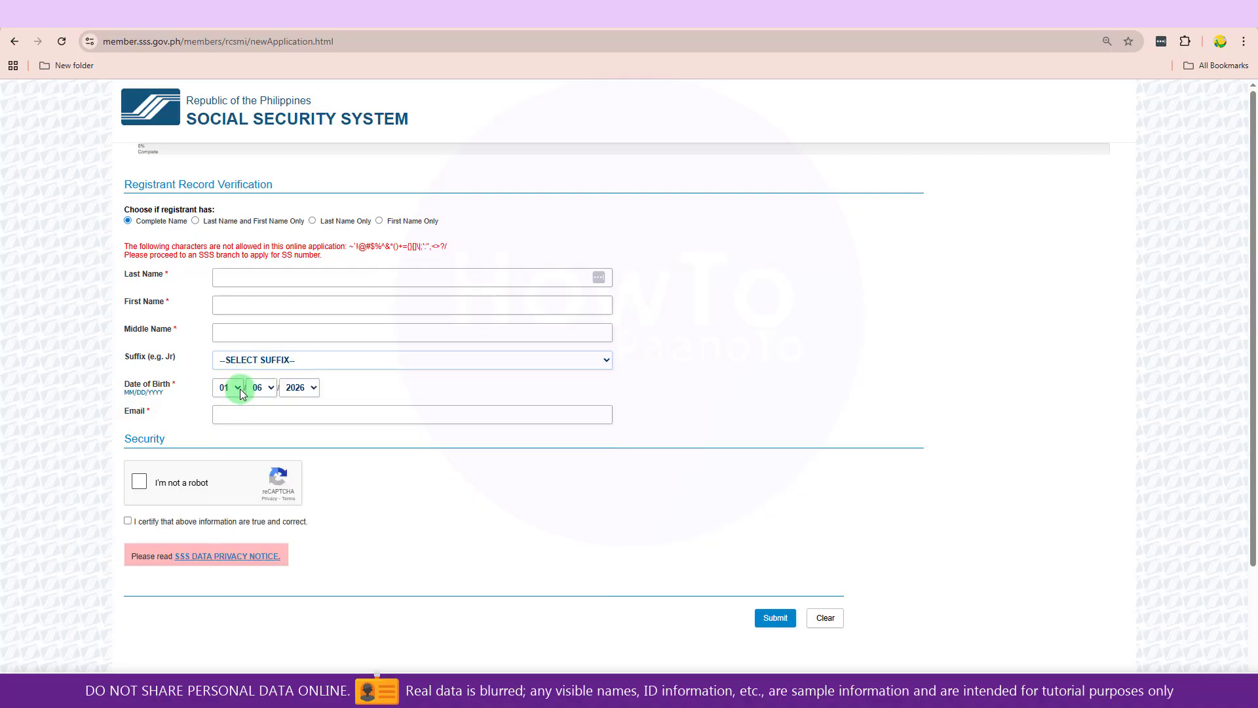
Set the month, day and year of the registrant's date of birth
{"action": "left_click", "coordinate": [240, 391]}
{"action": "left_click", "coordinate": [230, 579]}
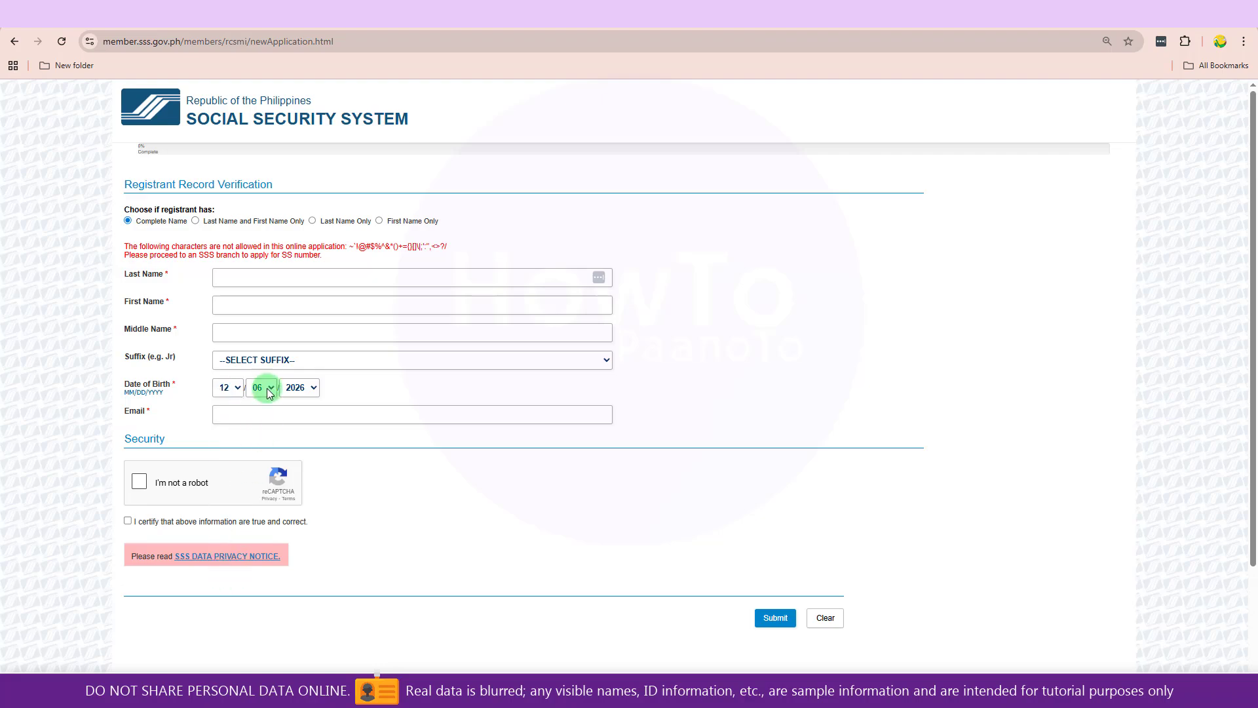
{"action": "left_click", "coordinate": [266, 388]}
{"action": "left_click", "coordinate": [259, 352]}
{"action": "left_click", "coordinate": [311, 389]}
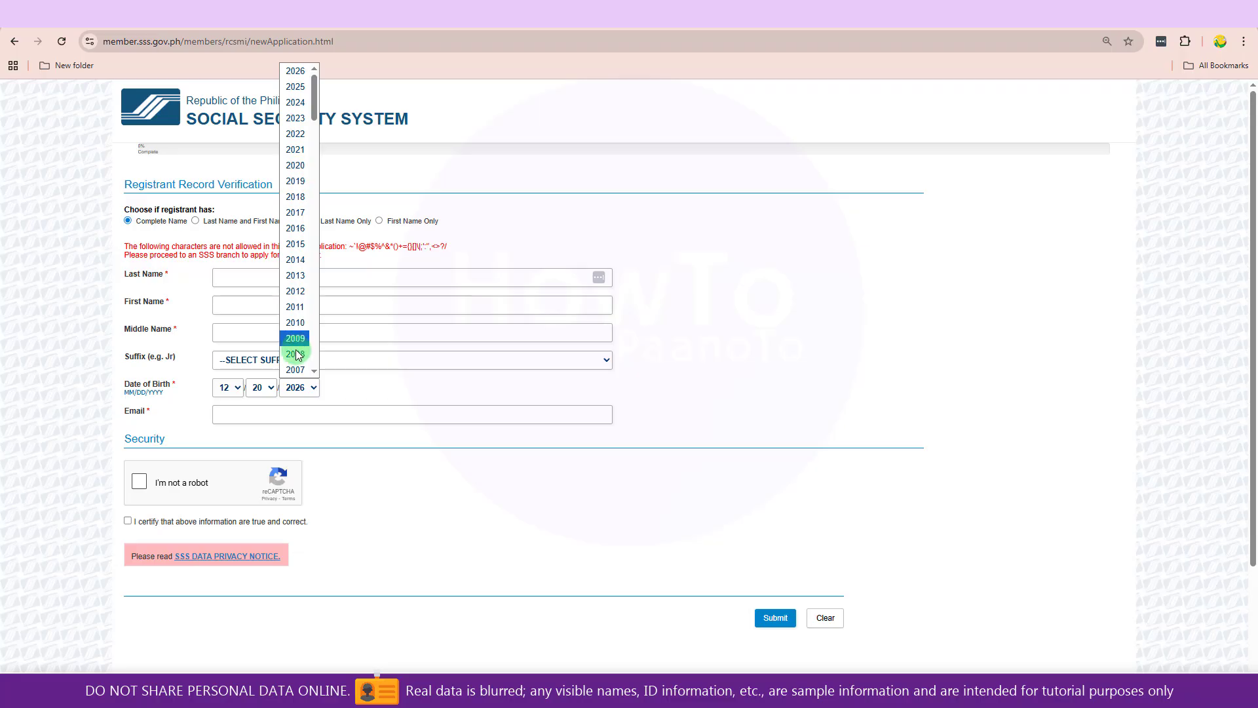
{"action": "left_click", "coordinate": [295, 370]}
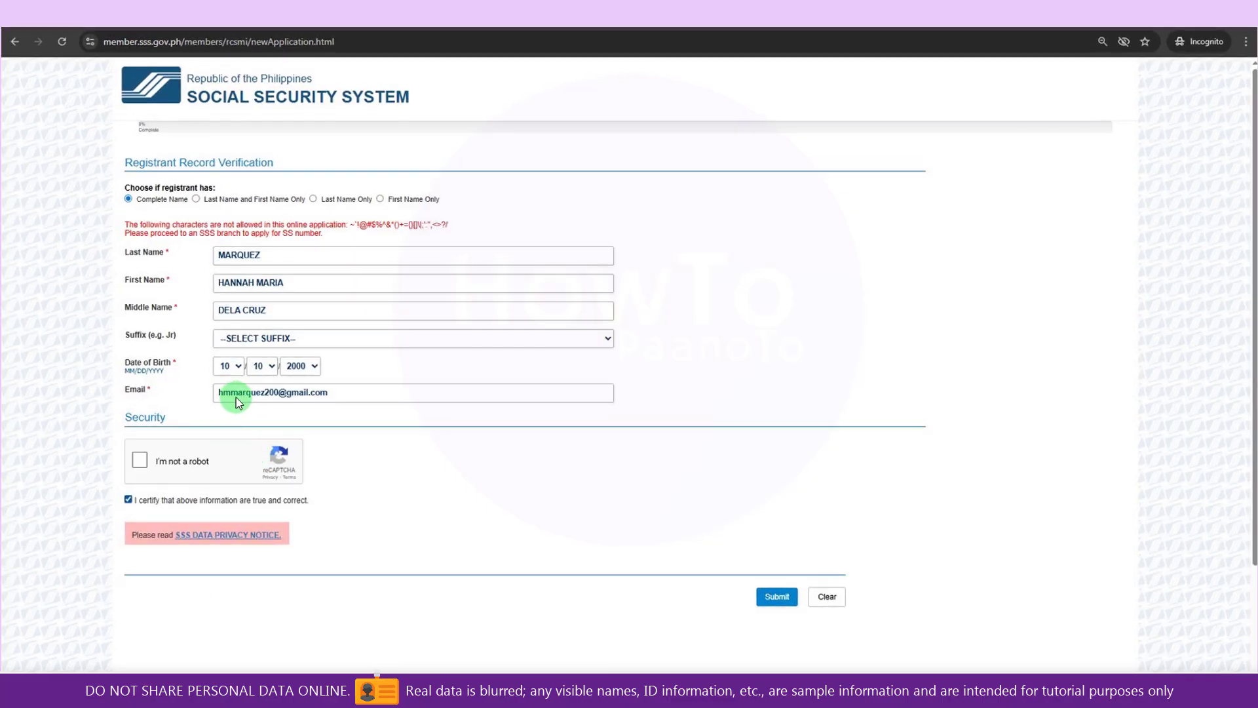
Complete the reCAPTCHA by selecting all bicycle images and submit the registrant record verification form
{"action": "left_click", "coordinate": [140, 460]}
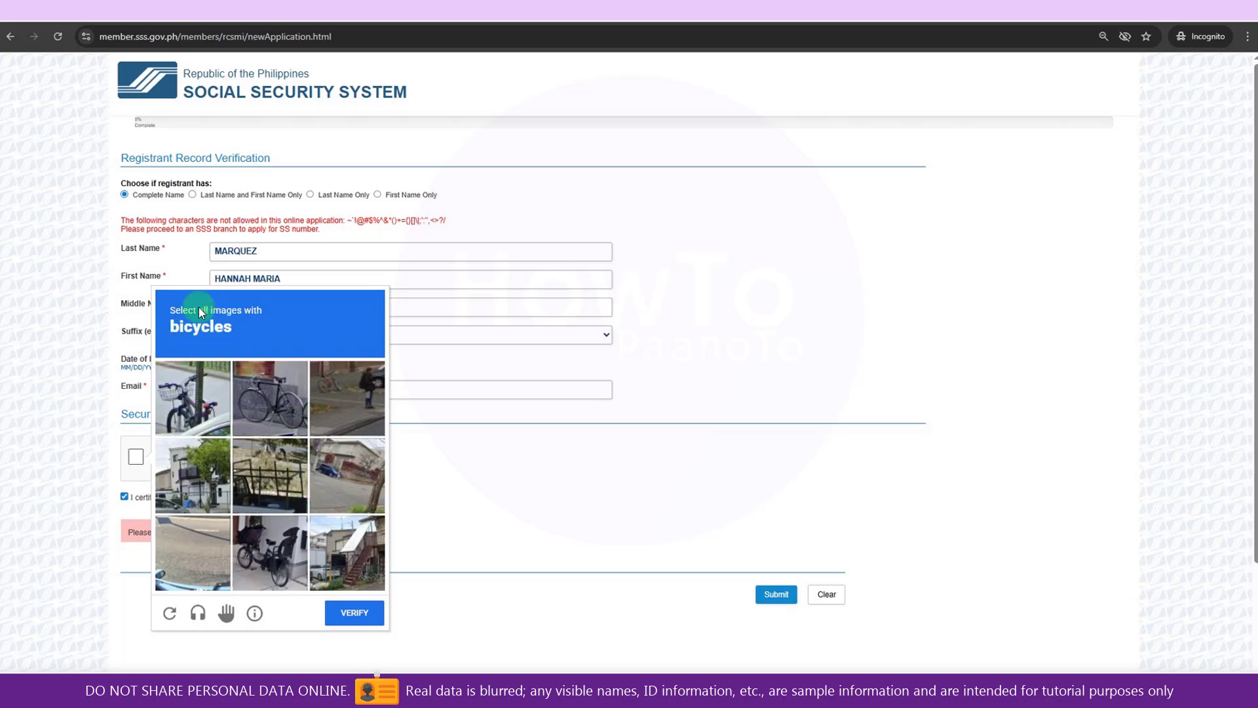
{"action": "left_click", "coordinate": [175, 397]}
{"action": "left_click", "coordinate": [269, 400]}
{"action": "left_click", "coordinate": [272, 542]}
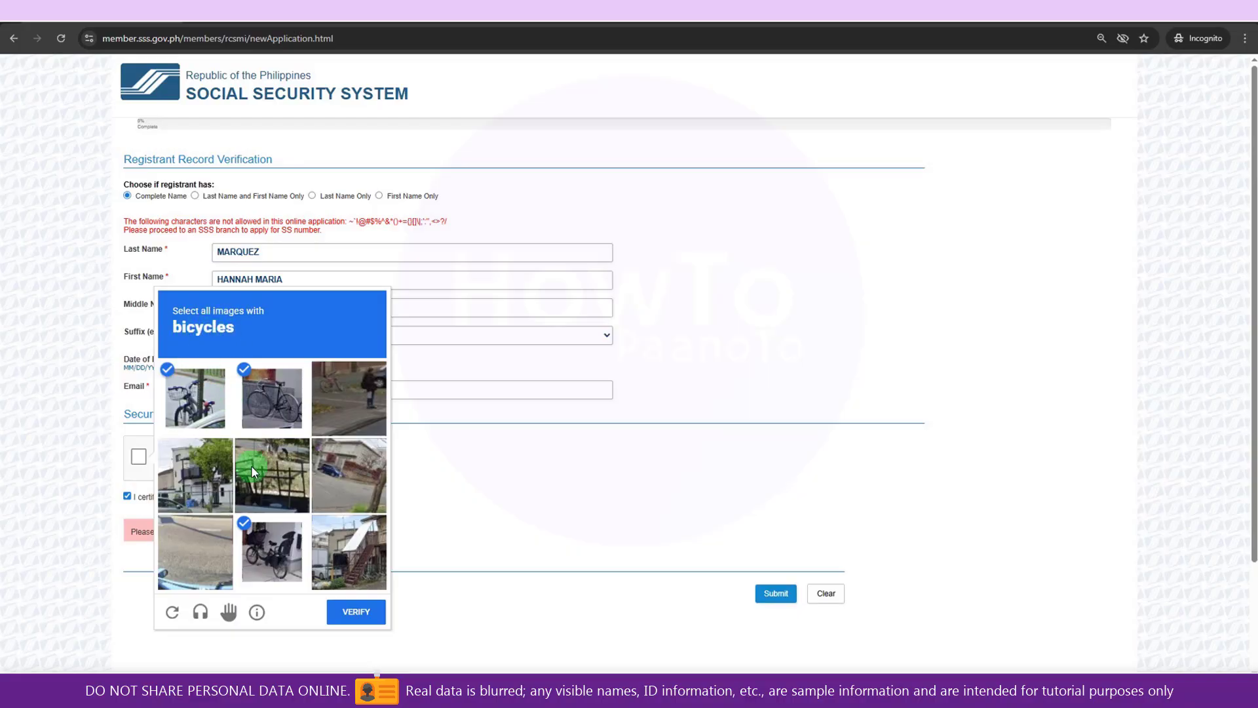
{"action": "left_click", "coordinate": [348, 612]}
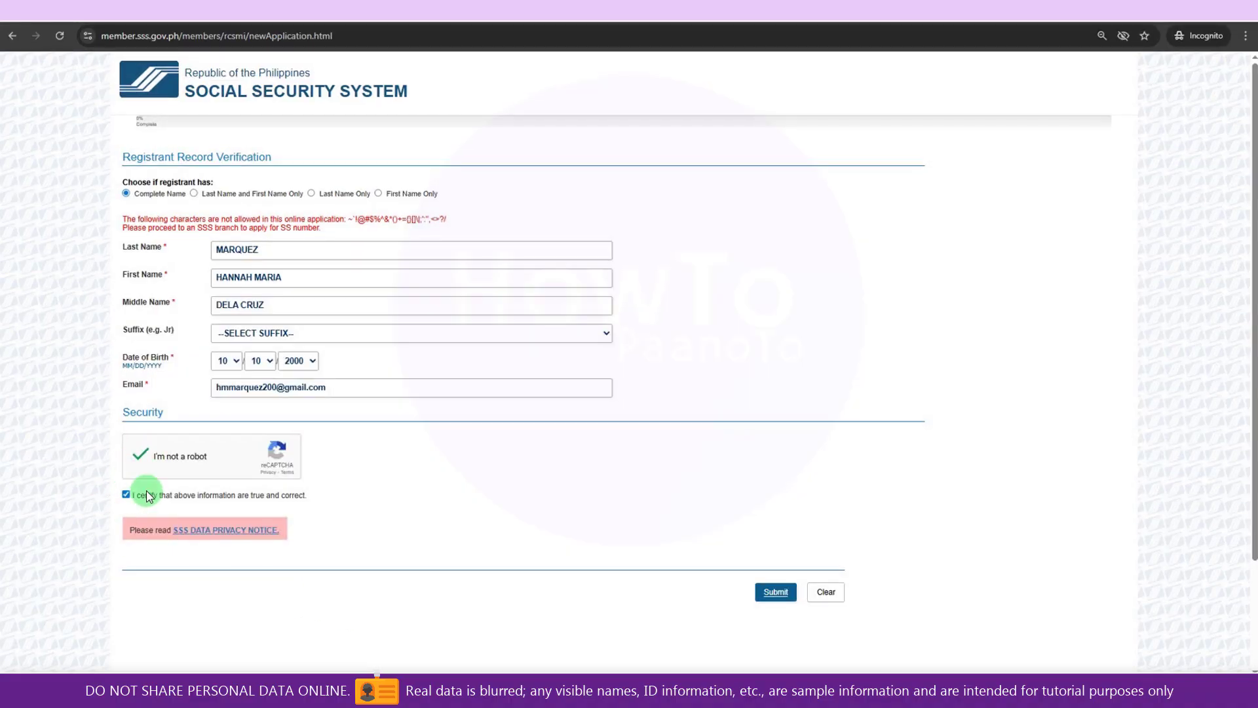
{"action": "left_click", "coordinate": [772, 597]}
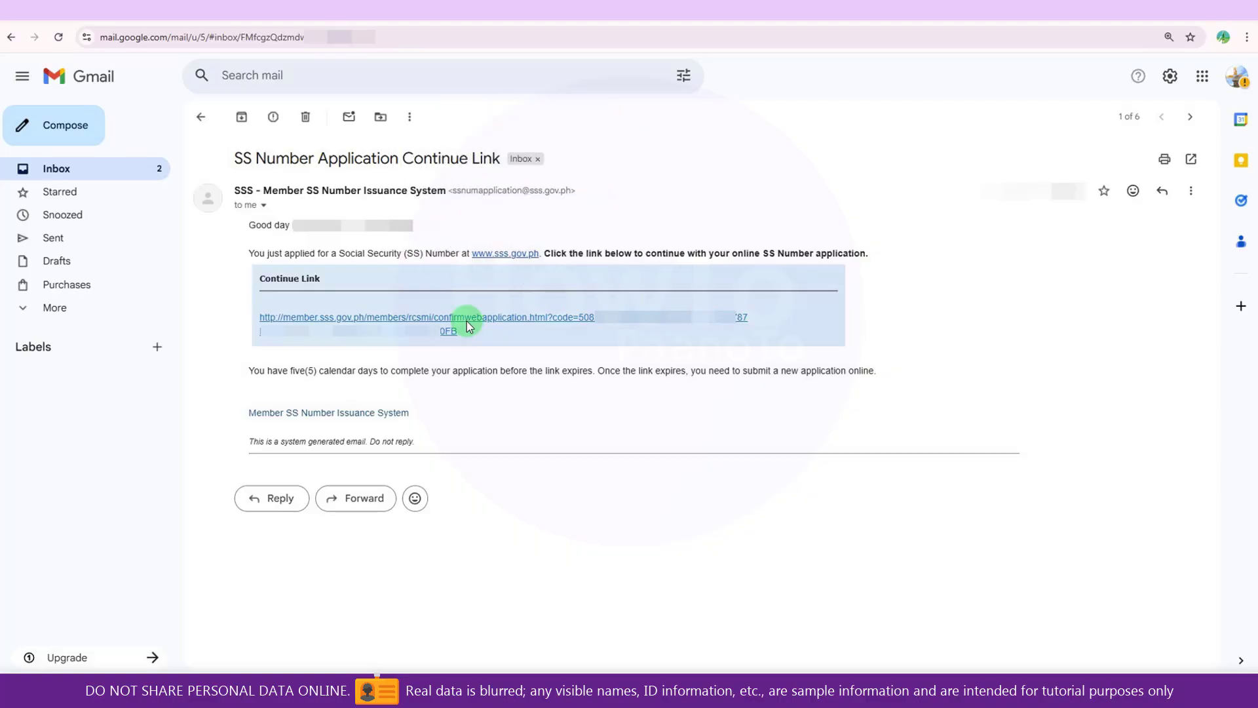
Open the continue link from the SSS email in Gmail and show the city choices for the home address
{"action": "left_click", "coordinate": [450, 317]}
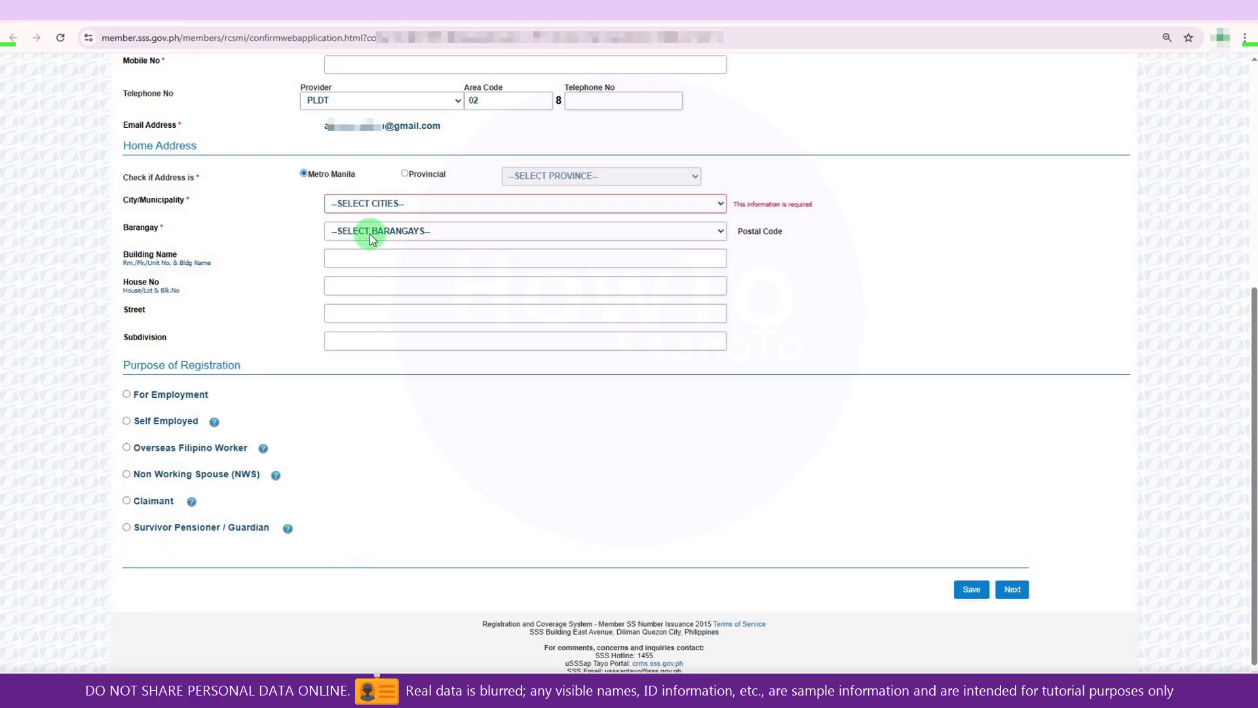
{"action": "left_click", "coordinate": [369, 204]}
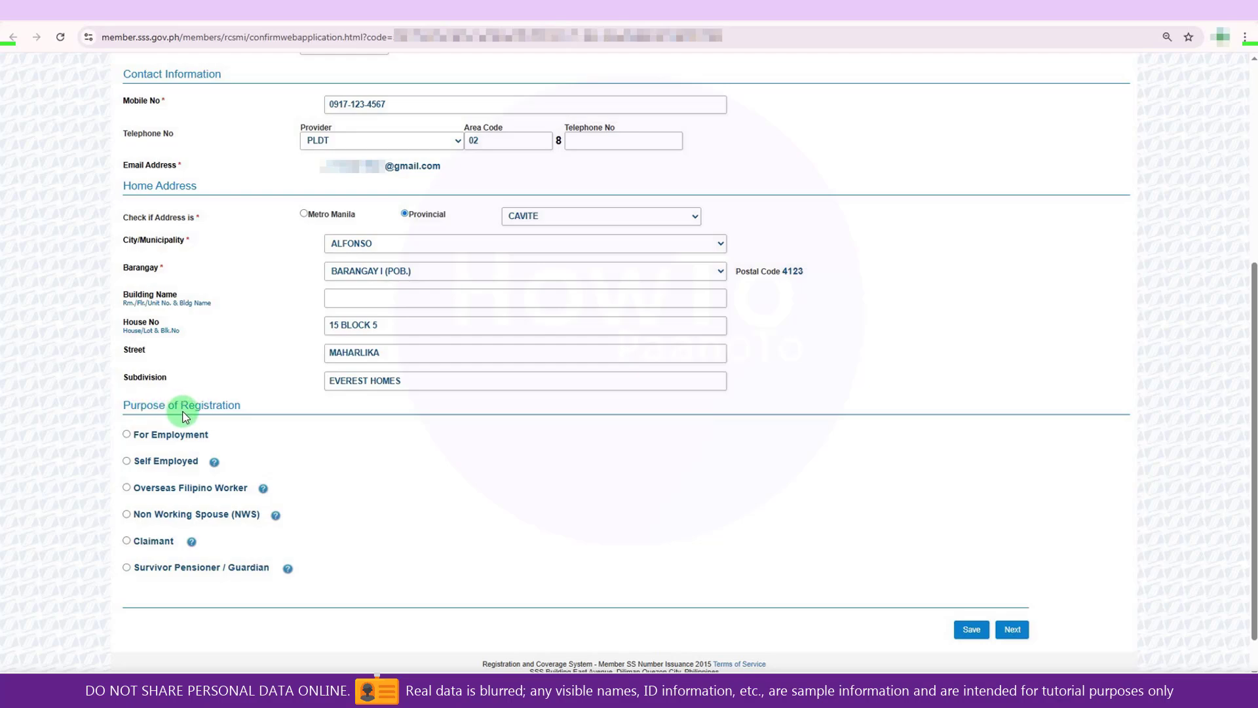
Select For Employment as the purpose of registration and check the explanation of Self Employed
{"action": "left_click", "coordinate": [124, 395]}
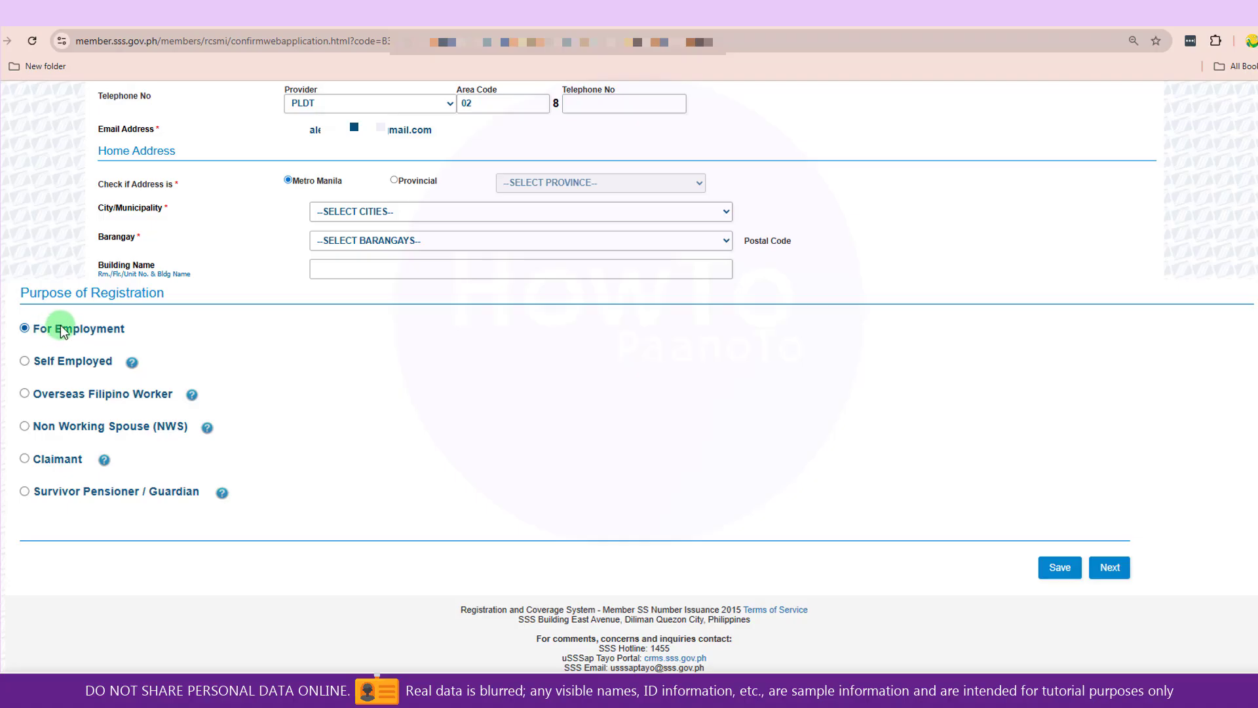
{"action": "left_click", "coordinate": [132, 364]}
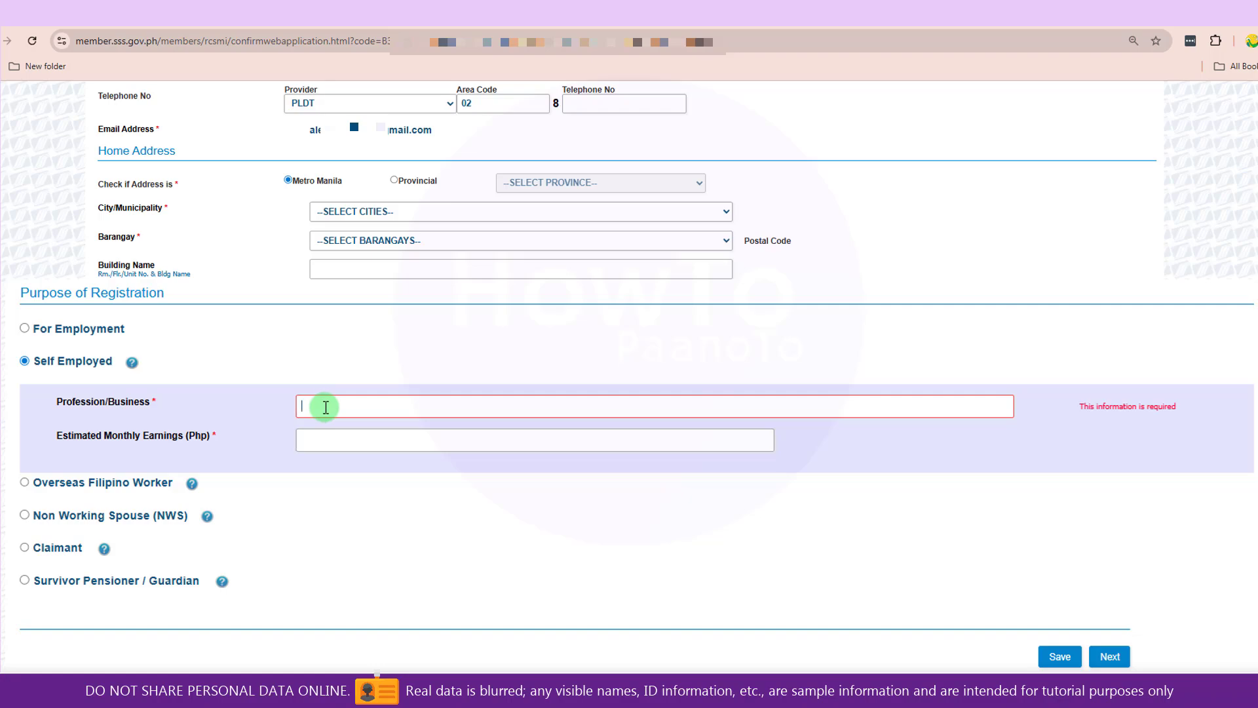
Search the Profession/Business list under Self Employed for SALES, CONTAC and A, browsing the suggested occupations
{"action": "type", "text": "SALES"}
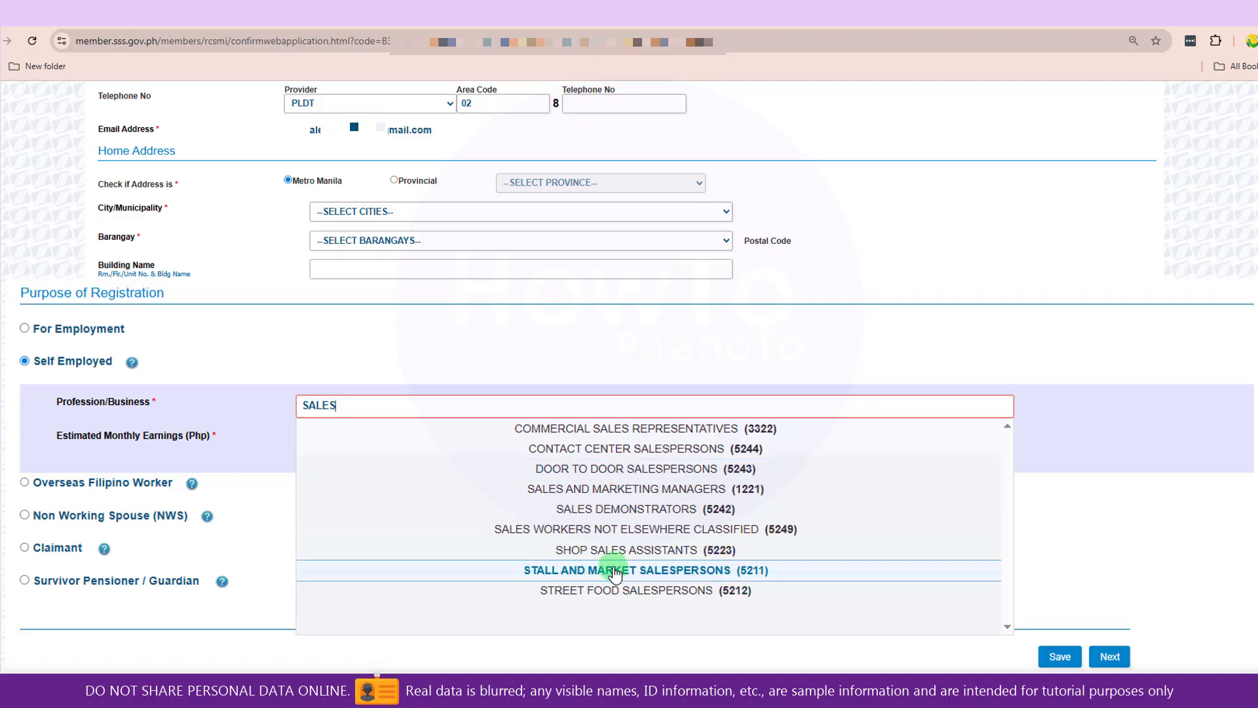
{"action": "left_click_drag", "start_coordinate": [357, 403], "coordinate": [161, 370]}
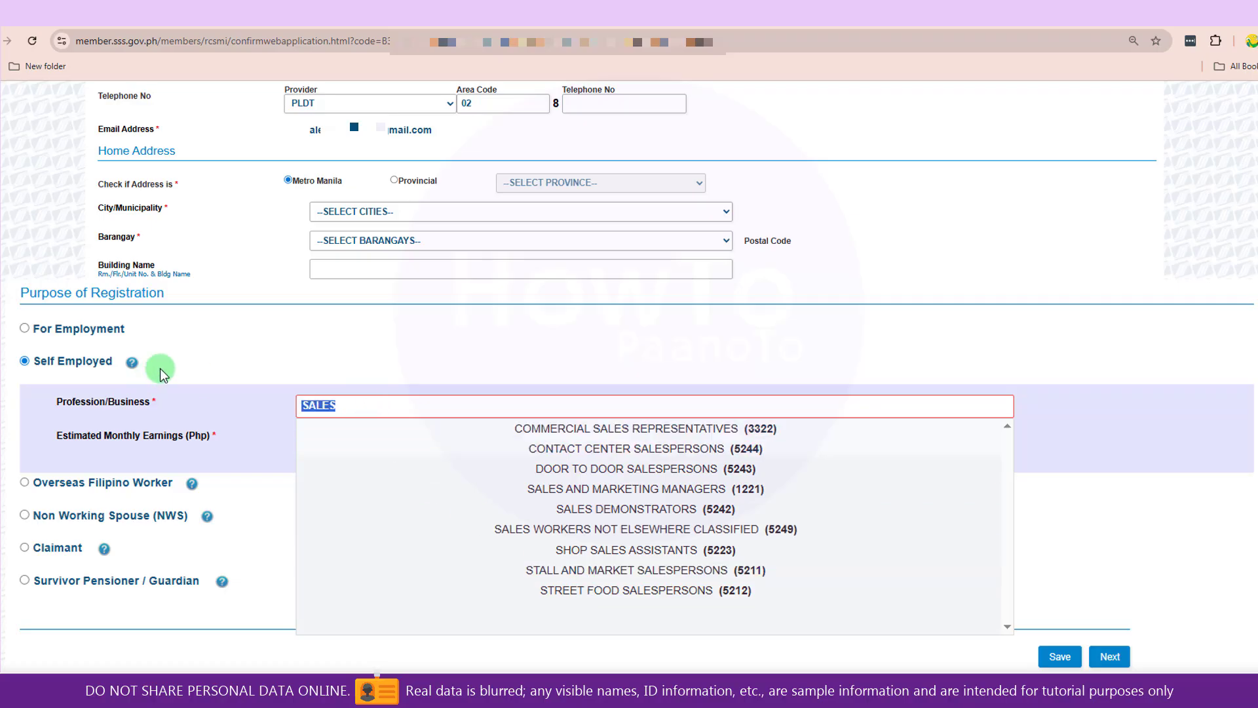
{"action": "type", "text": "CONTAC"}
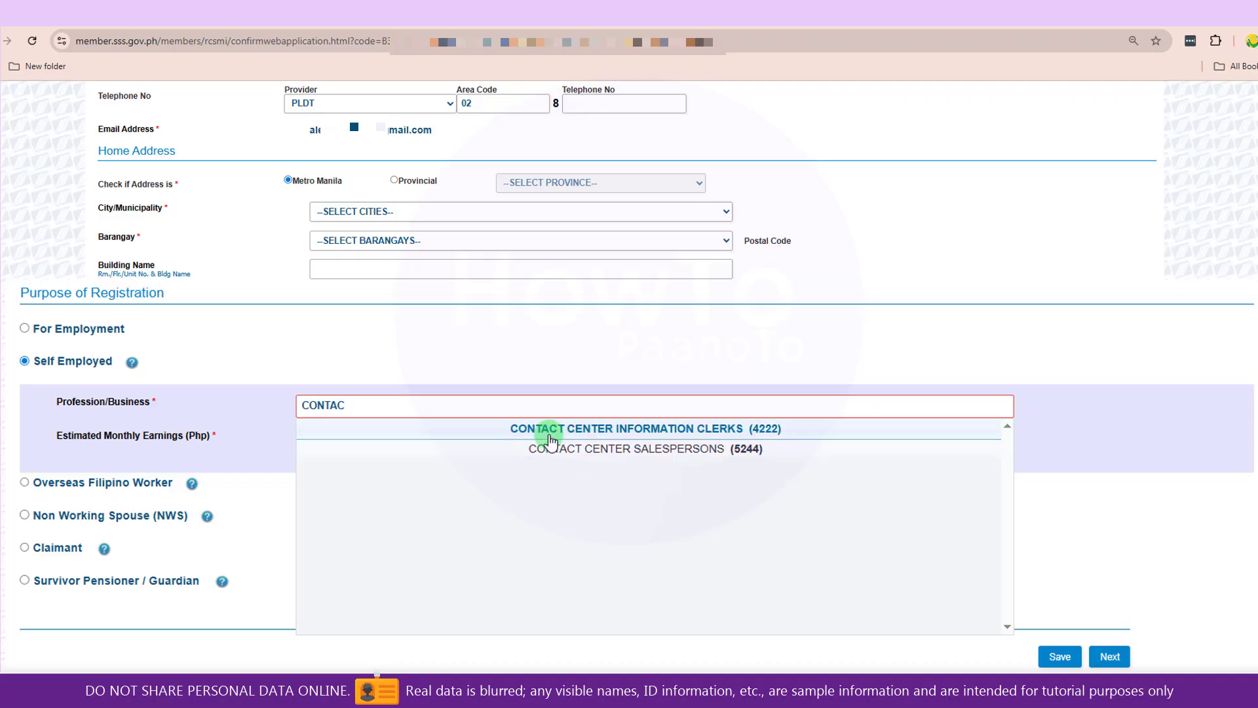
{"action": "left_click_drag", "start_coordinate": [369, 402], "coordinate": [261, 400]}
{"action": "type", "text": "A"}
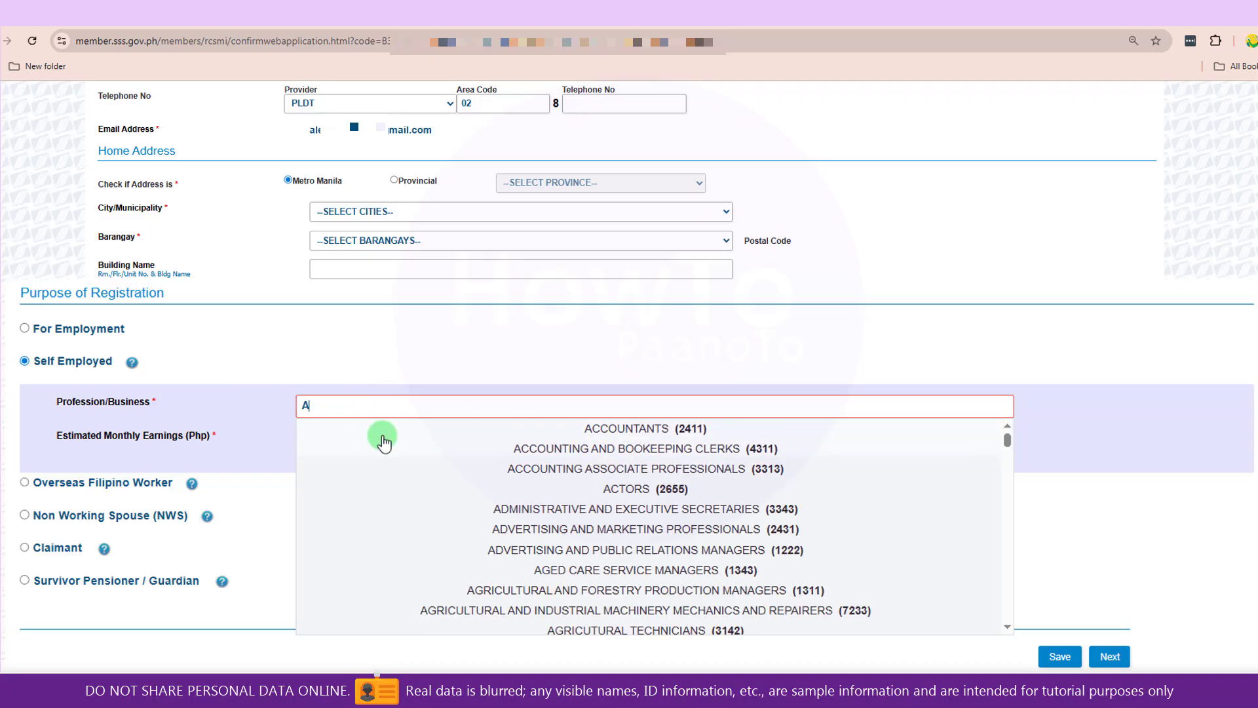
{"action": "scroll", "coordinate": [641, 465], "scroll_direction": "down", "scroll_amount": 5}
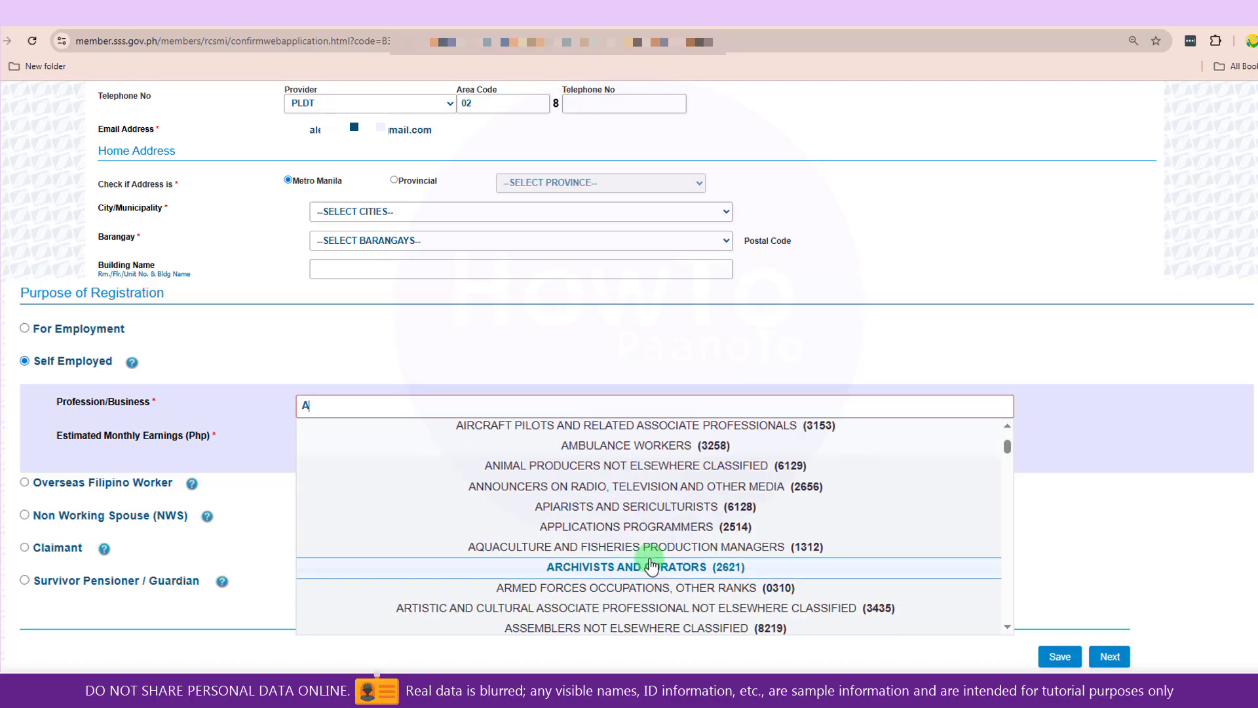
{"action": "scroll", "coordinate": [658, 523], "scroll_direction": "down", "scroll_amount": 10}
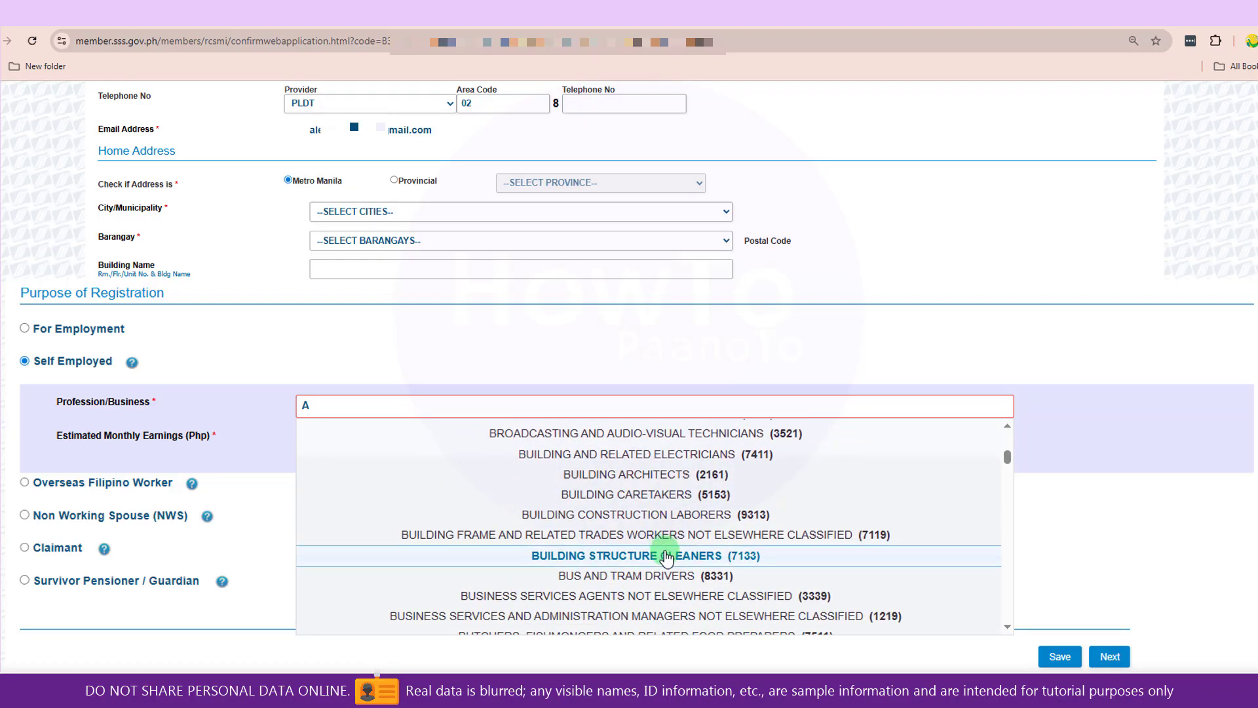
Search the professions for SALES and choose STREET FOOD SALESPERSONS as the Profession/Business
{"action": "key", "text": "BackSpace"}
{"action": "type", "text": "SALES"}
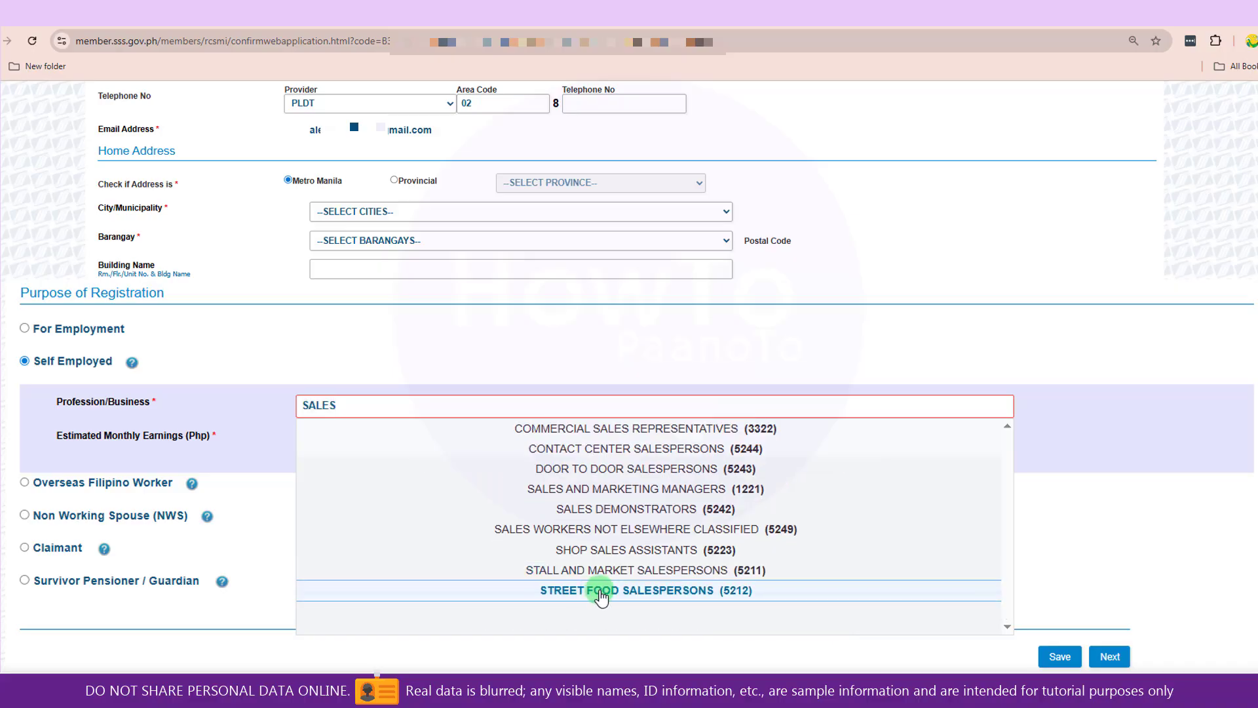
{"action": "left_click", "coordinate": [606, 591]}
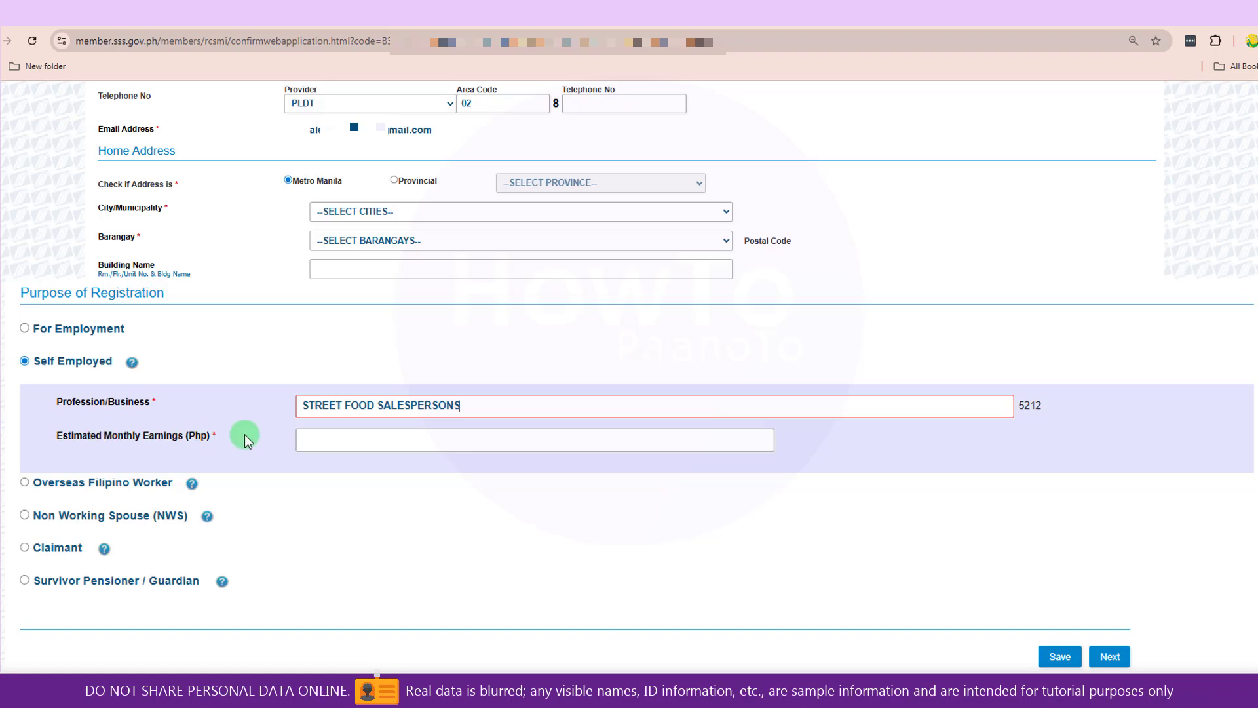
Set the Estimated Monthly Earnings to 25000 pesos and submit the page to continue
{"action": "left_click", "coordinate": [313, 437]}
{"action": "type", "text": "25000"}
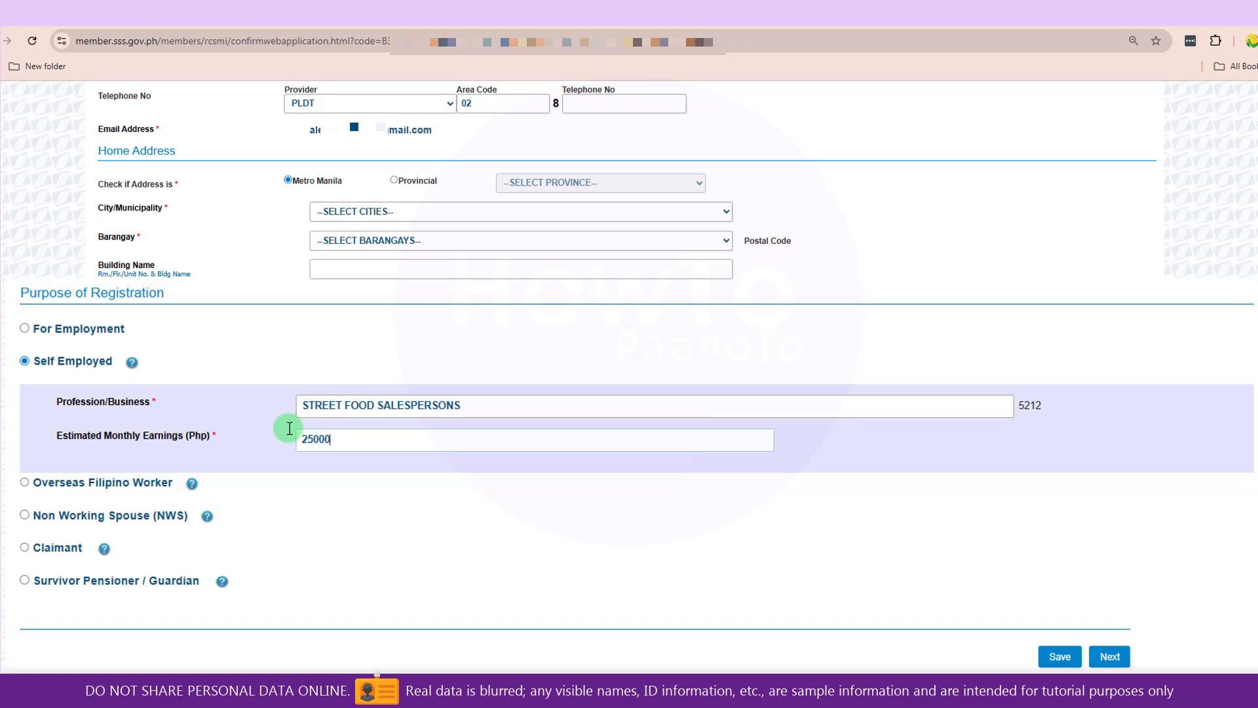
{"action": "left_click", "coordinate": [325, 492]}
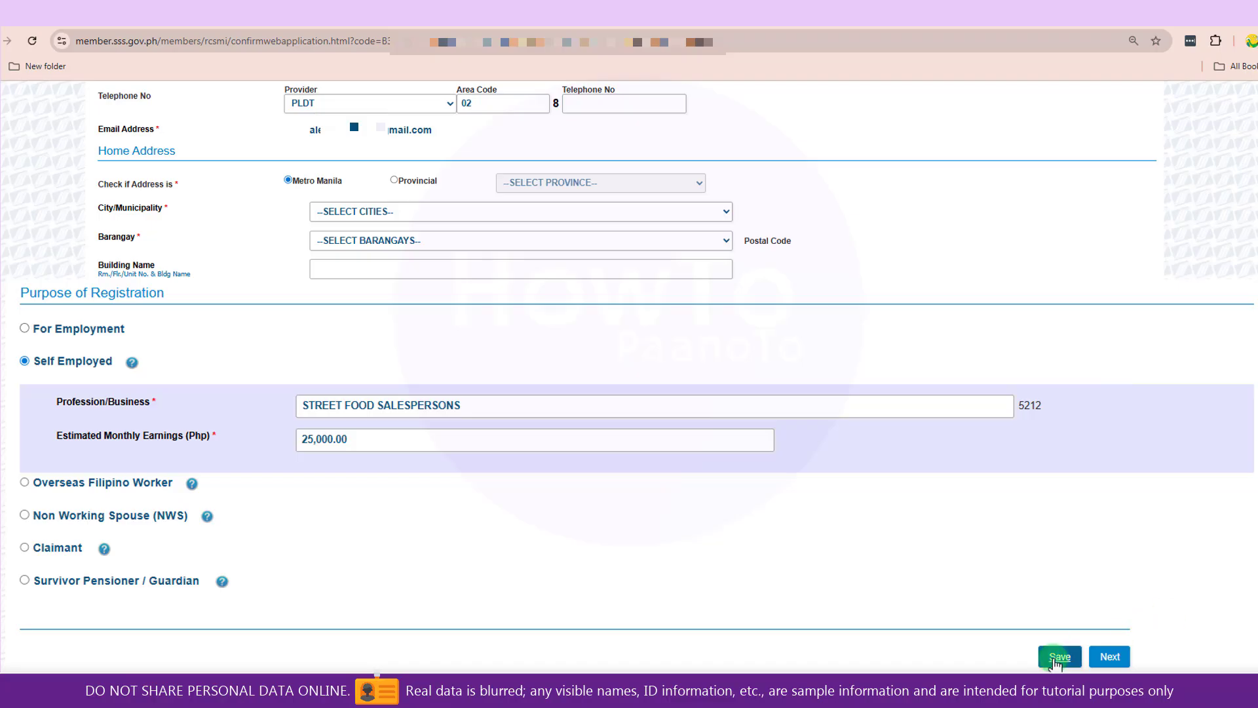
{"action": "left_click", "coordinate": [1109, 657]}
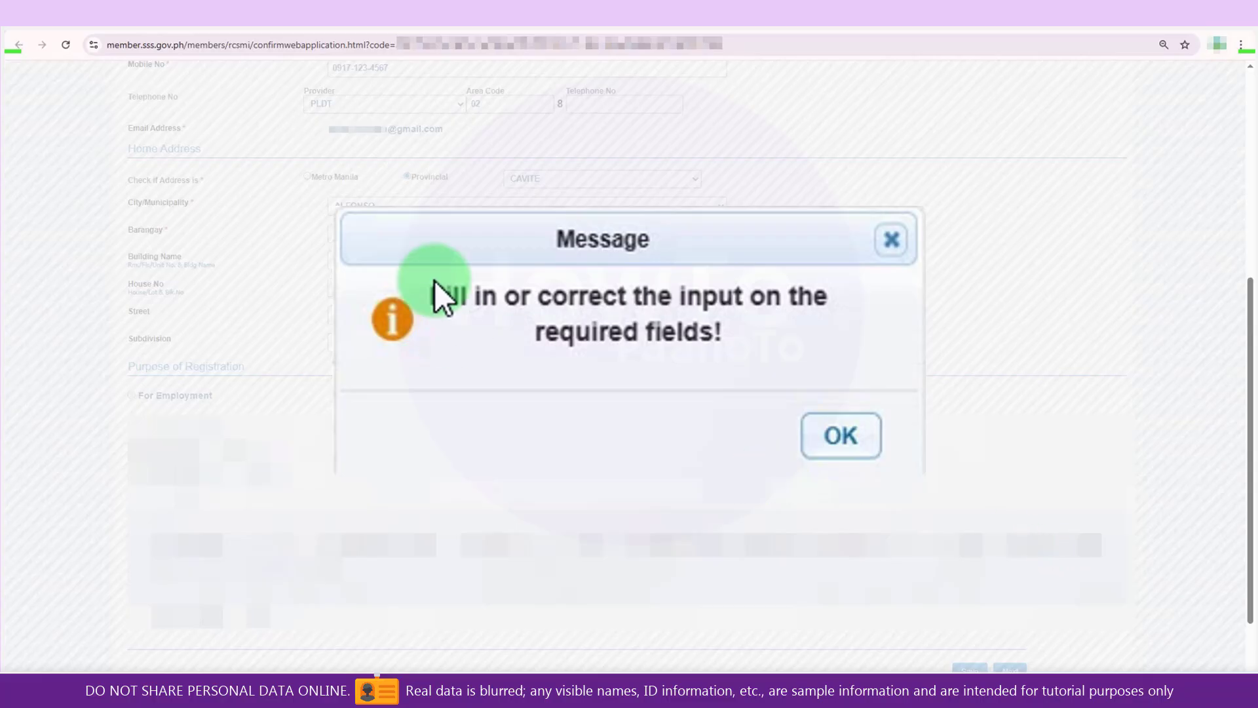
Dismiss the required-fields message, complete the missing Sex field as Female and continue to the next page
{"action": "left_click", "coordinate": [827, 440]}
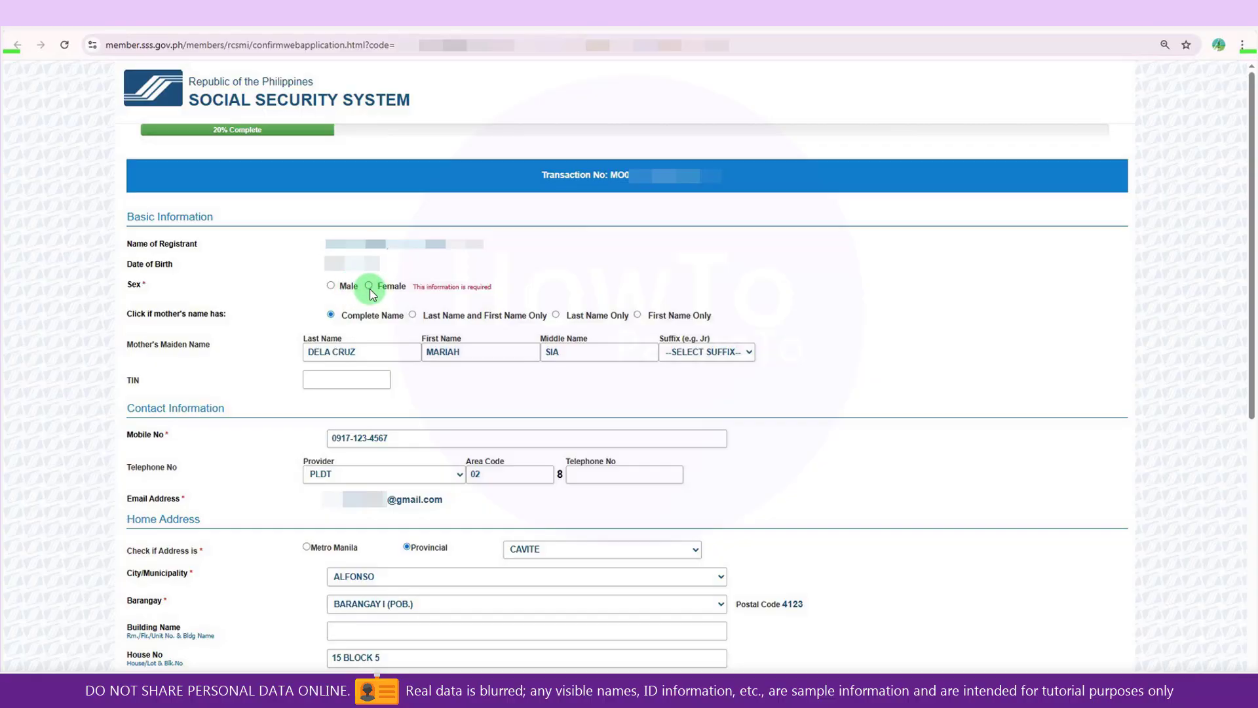
{"action": "scroll", "coordinate": [655, 459], "scroll_direction": "down", "scroll_amount": 5}
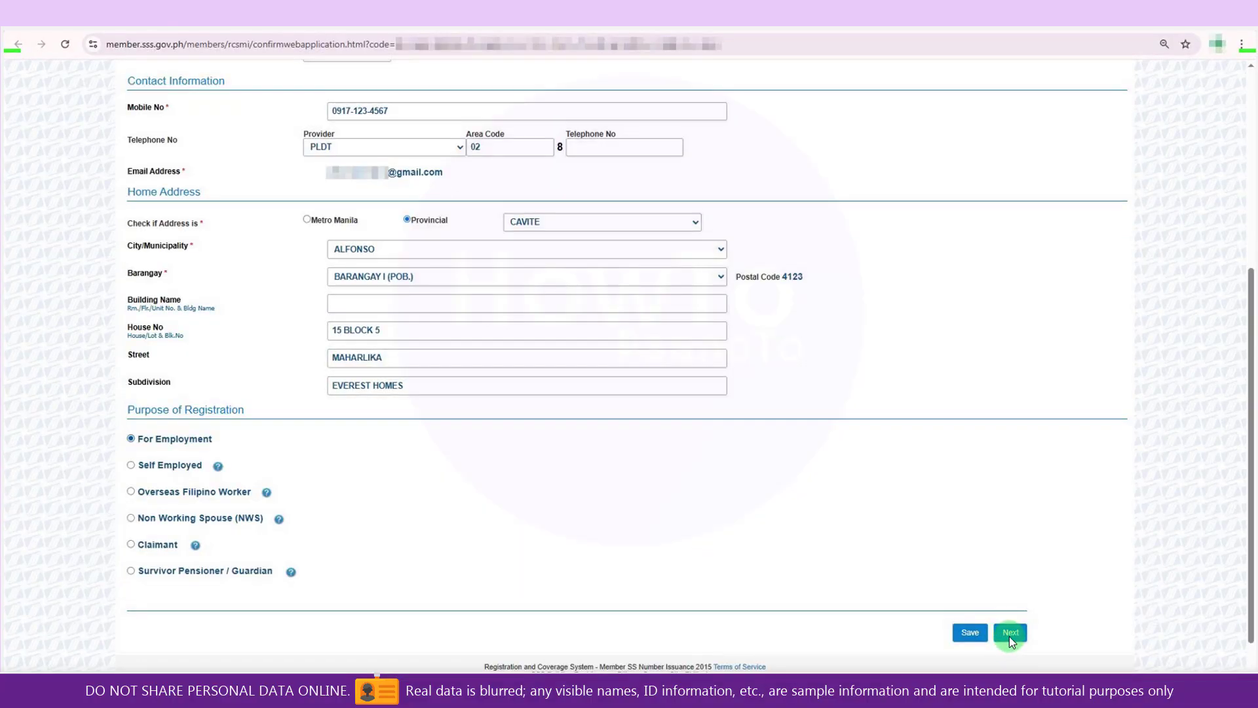
{"action": "left_click", "coordinate": [1011, 633]}
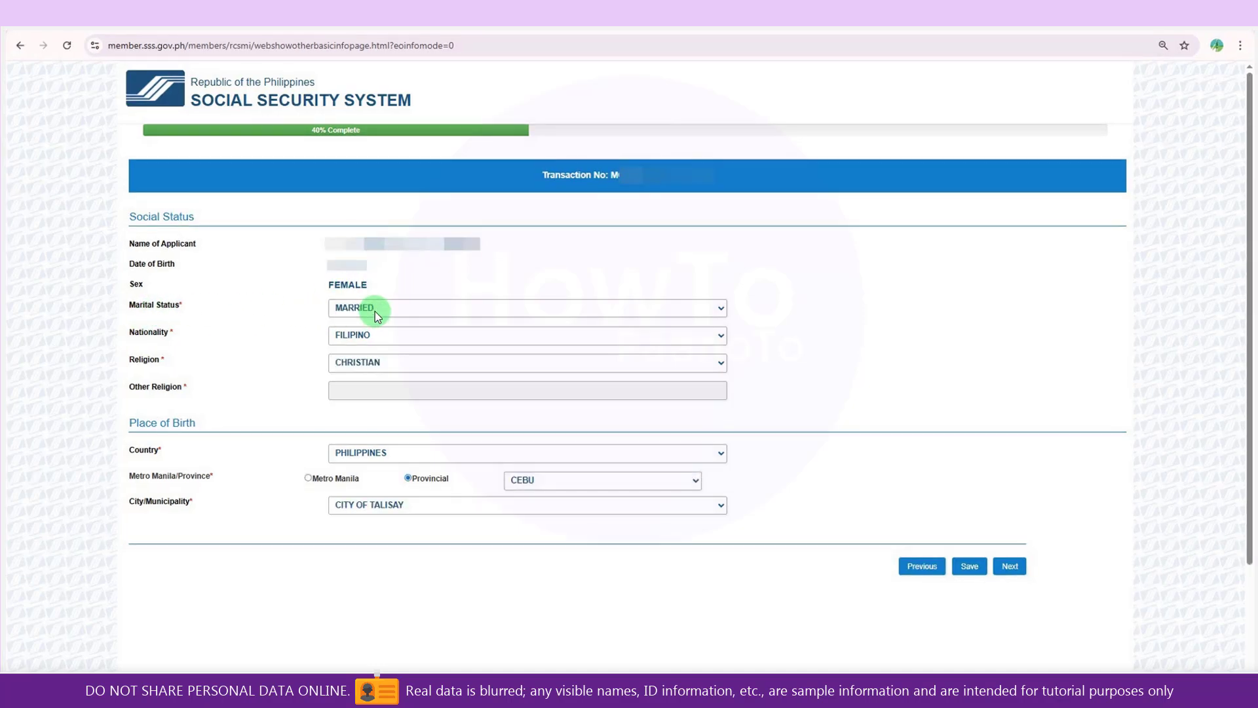
Set the social status to Single, Filipino and Christian with birthplace City of Talisay, Cebu, Philippines, and continue to the next page
{"action": "left_click", "coordinate": [375, 312]}
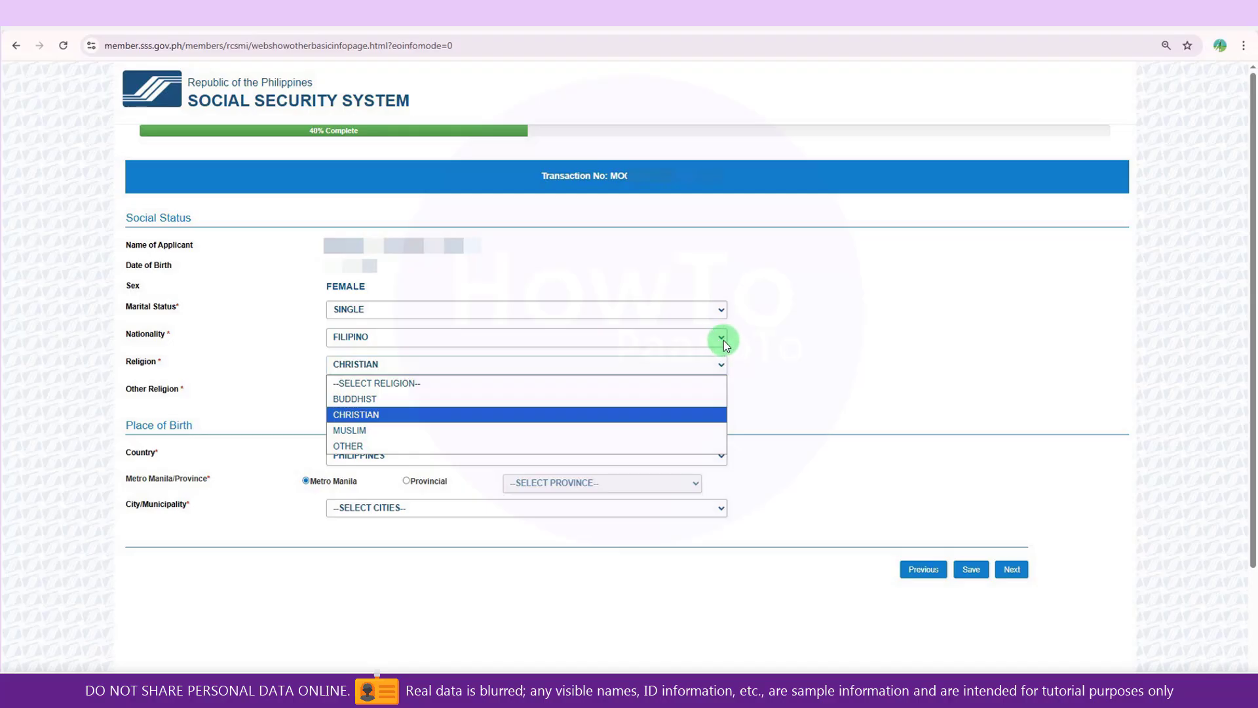
{"action": "left_click", "coordinate": [355, 446]}
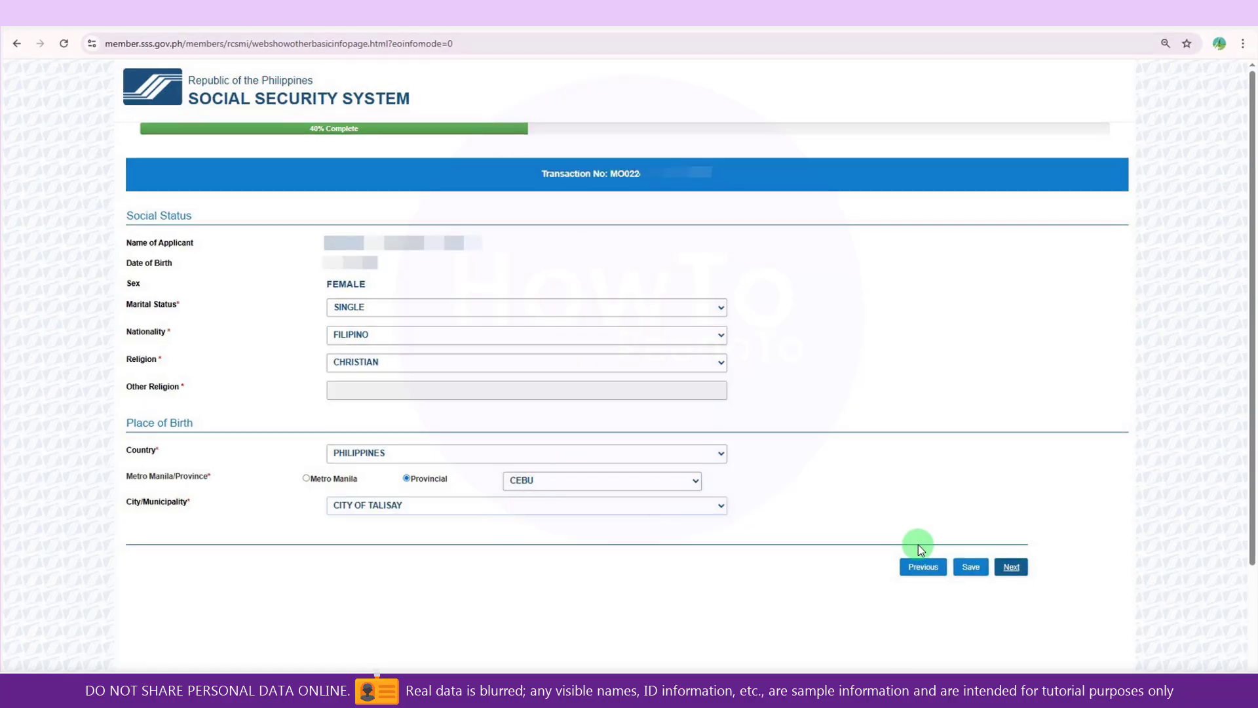
{"action": "left_click", "coordinate": [1009, 568]}
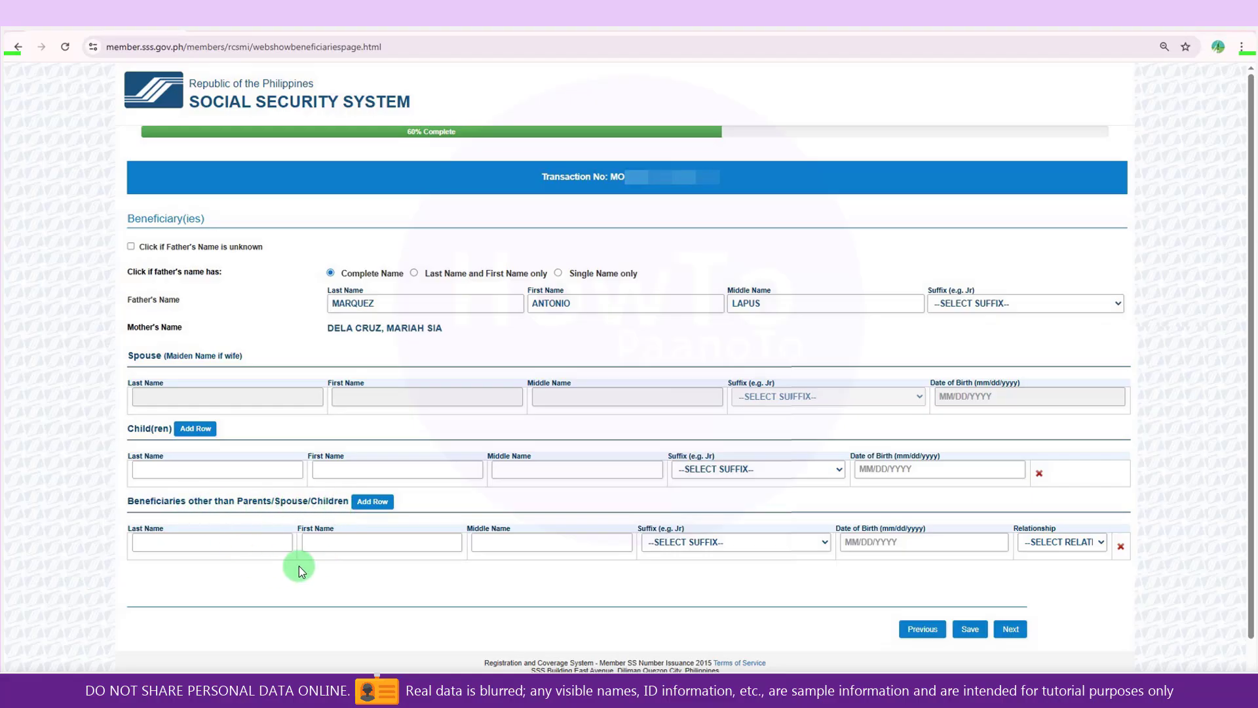
Review the relationship options for other beneficiaries, leave the spouse, child and other beneficiary rows blank, and continue to the next page
{"action": "left_click", "coordinate": [1052, 542]}
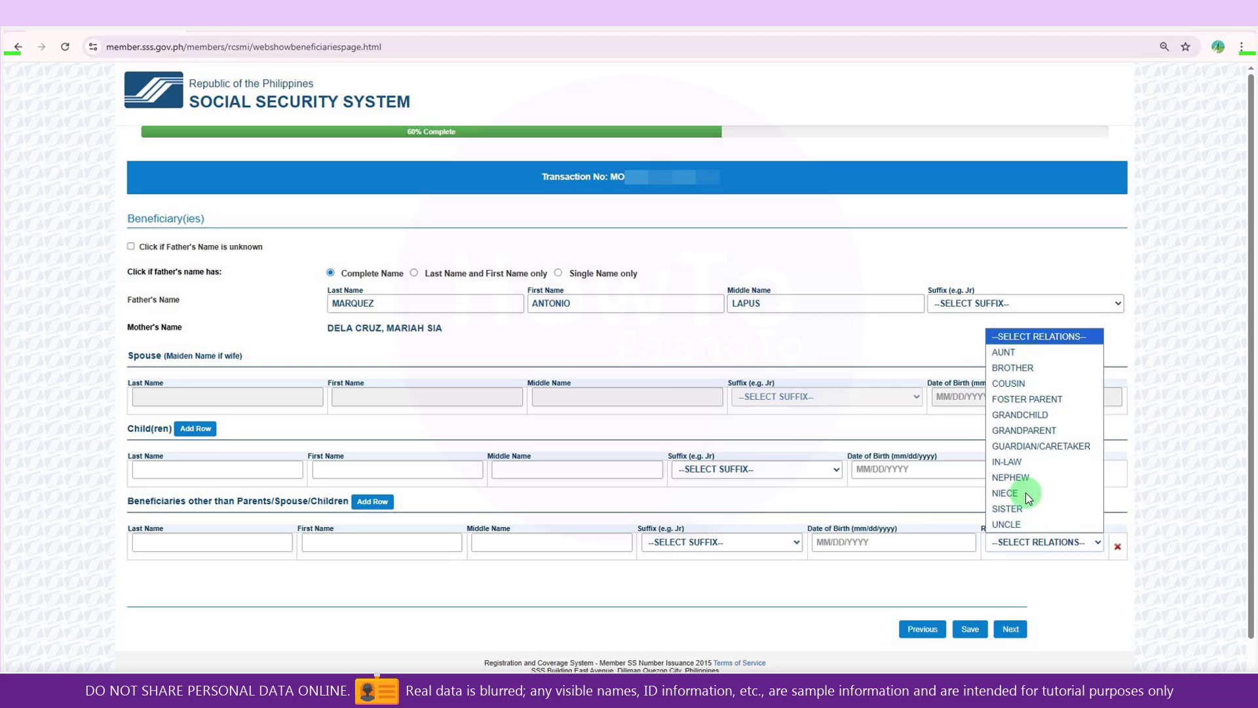
{"action": "left_click", "coordinate": [219, 543]}
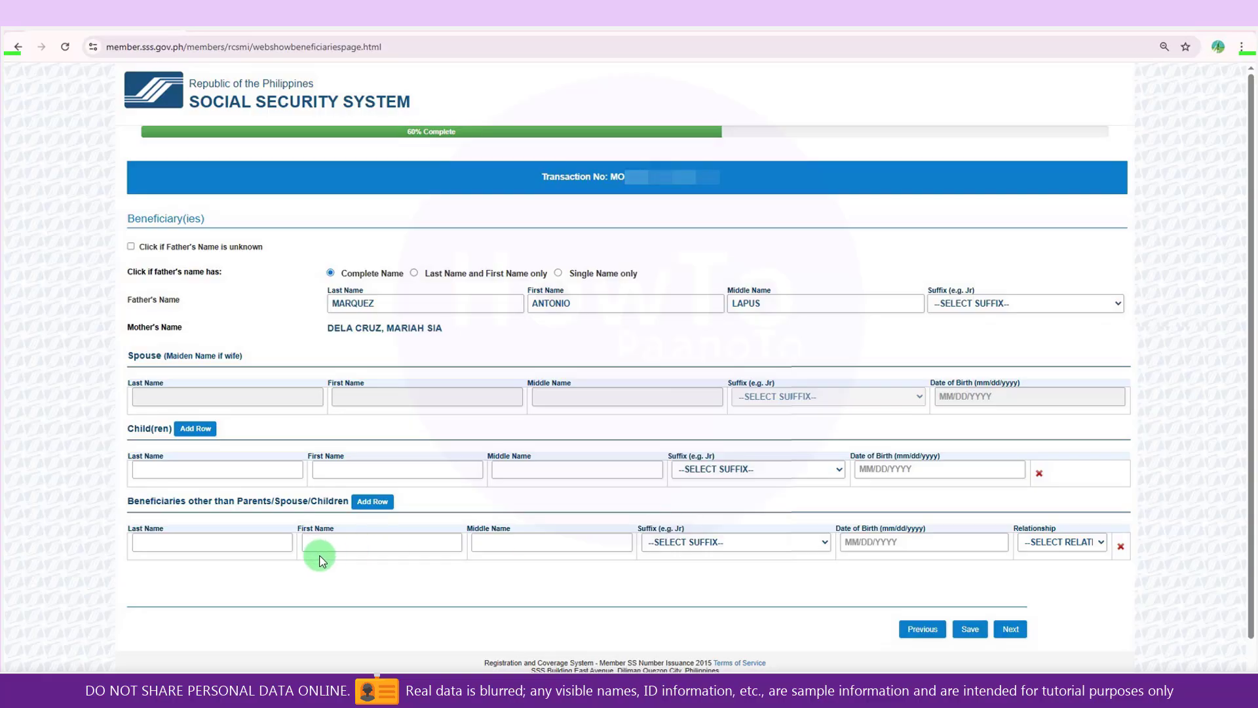
{"action": "left_click", "coordinate": [1011, 628]}
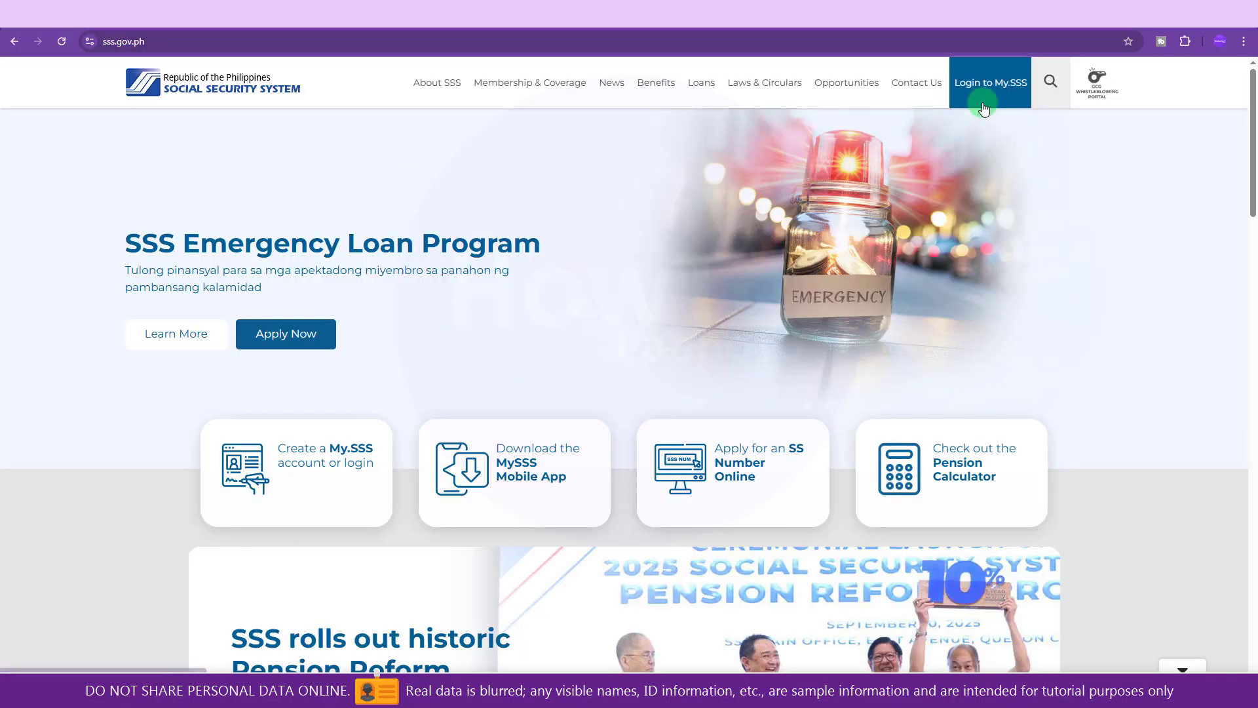
View the My.SSS registration account types from the SSS home page and return to the login page
{"action": "left_click", "coordinate": [312, 466]}
{"action": "left_click", "coordinate": [255, 332]}
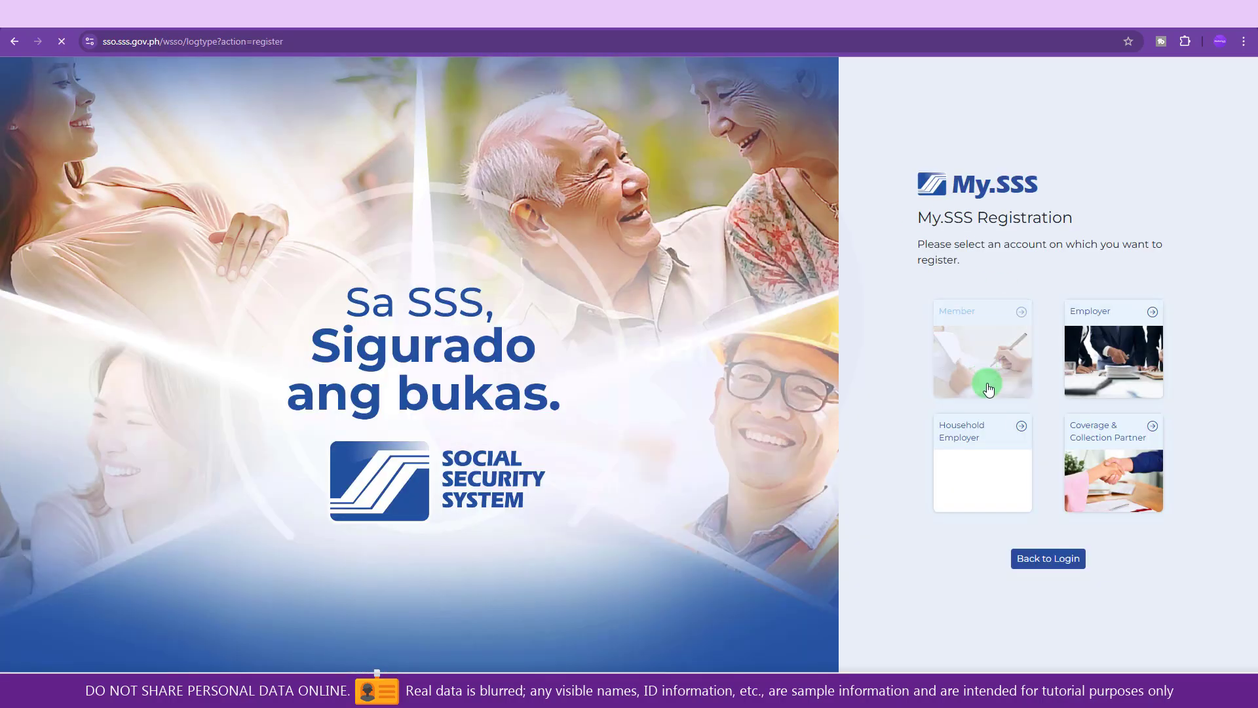
{"action": "left_click", "coordinate": [1042, 558]}
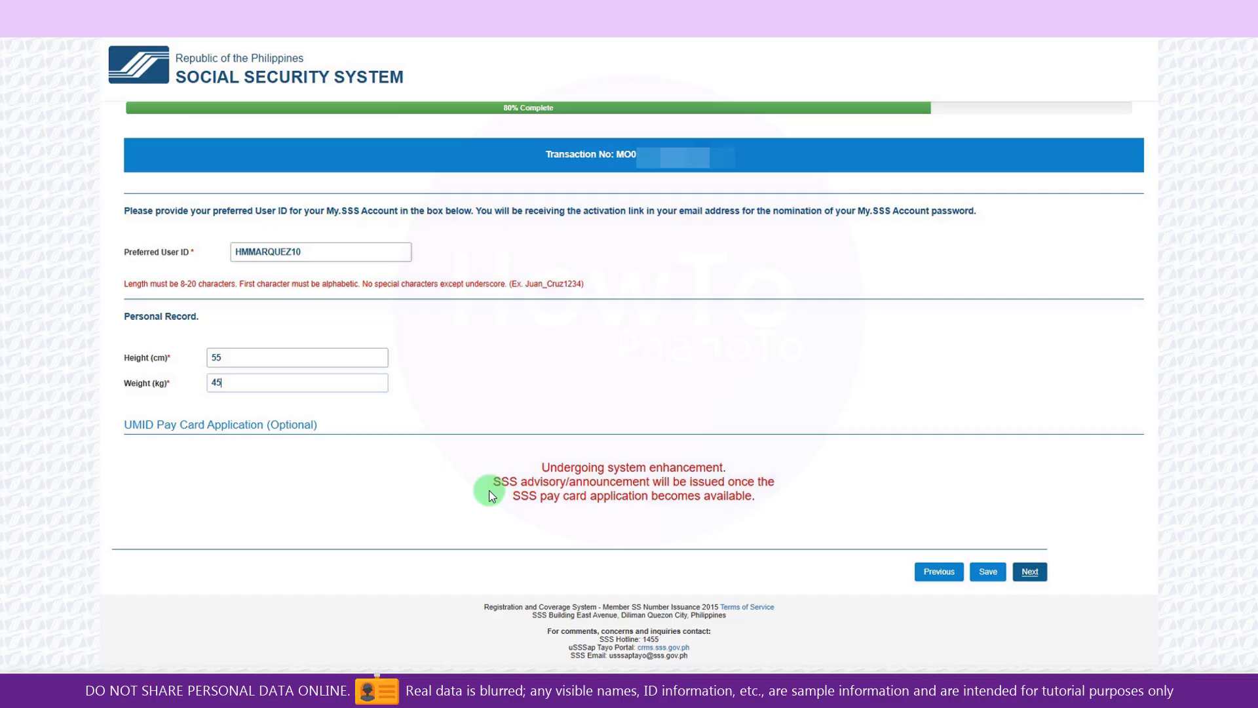
Submit the preferred User ID and personal record page, and generate the SS number, confirming that all information is true and correct
{"action": "left_click", "coordinate": [1026, 573]}
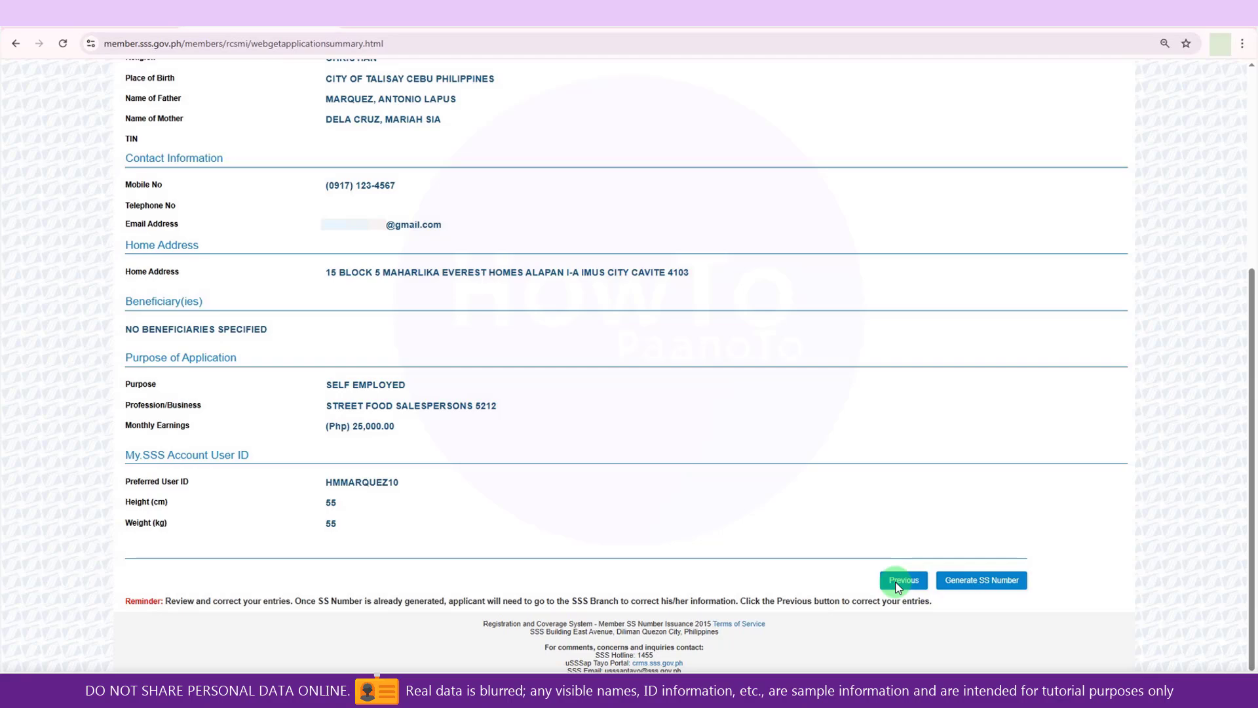
{"action": "left_click", "coordinate": [983, 580]}
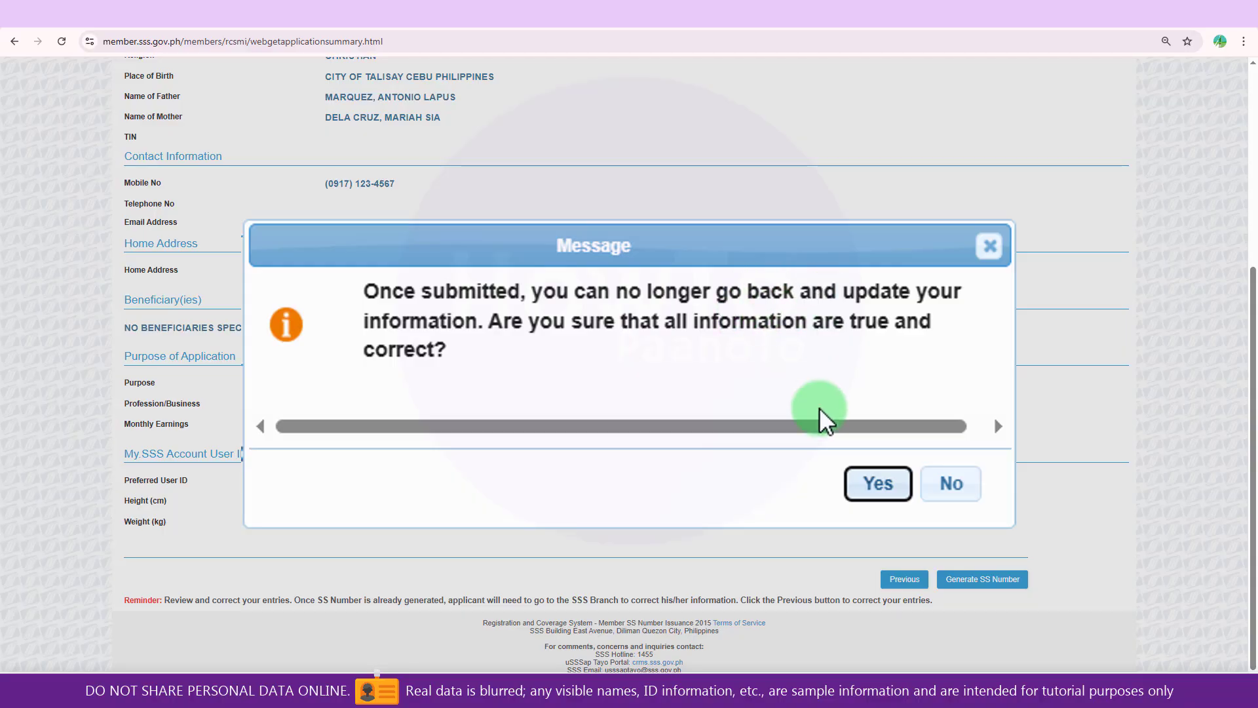
{"action": "left_click", "coordinate": [859, 498]}
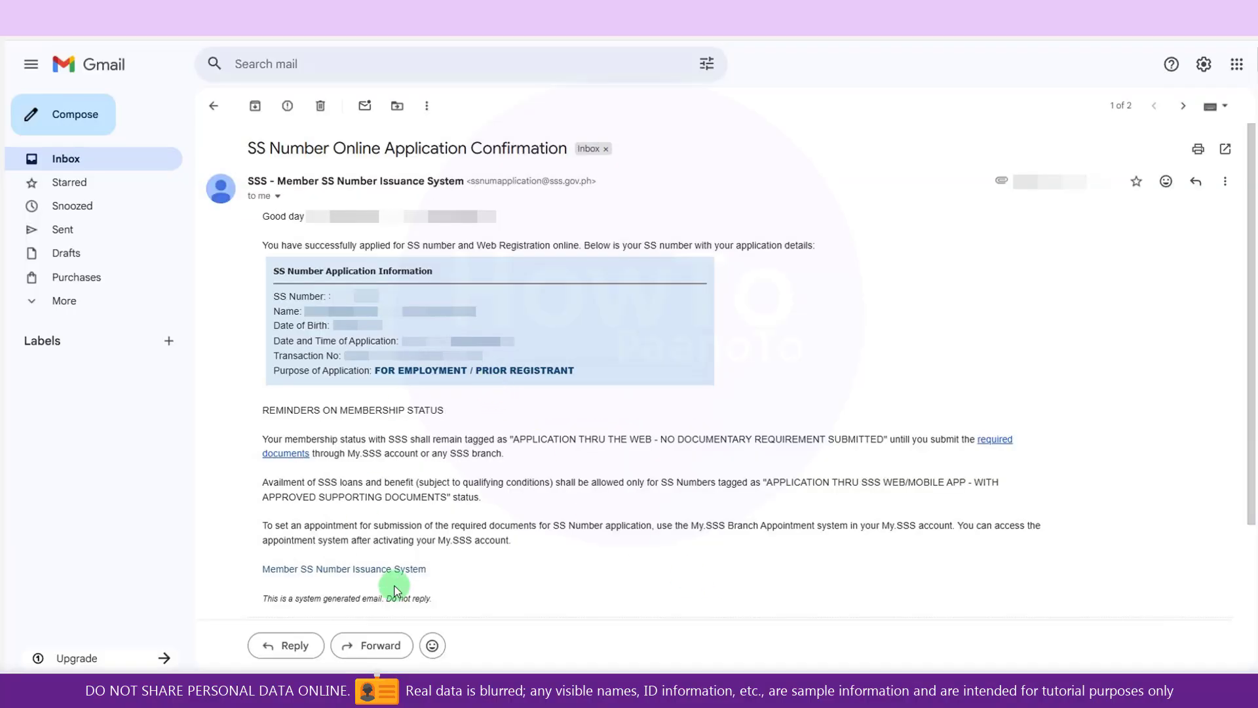
Switch to Gmail, read the SS number application confirmation, and open the verification link in the SSS Web Registration e-mail
{"action": "scroll", "coordinate": [338, 473], "scroll_direction": "down", "scroll_amount": 3}
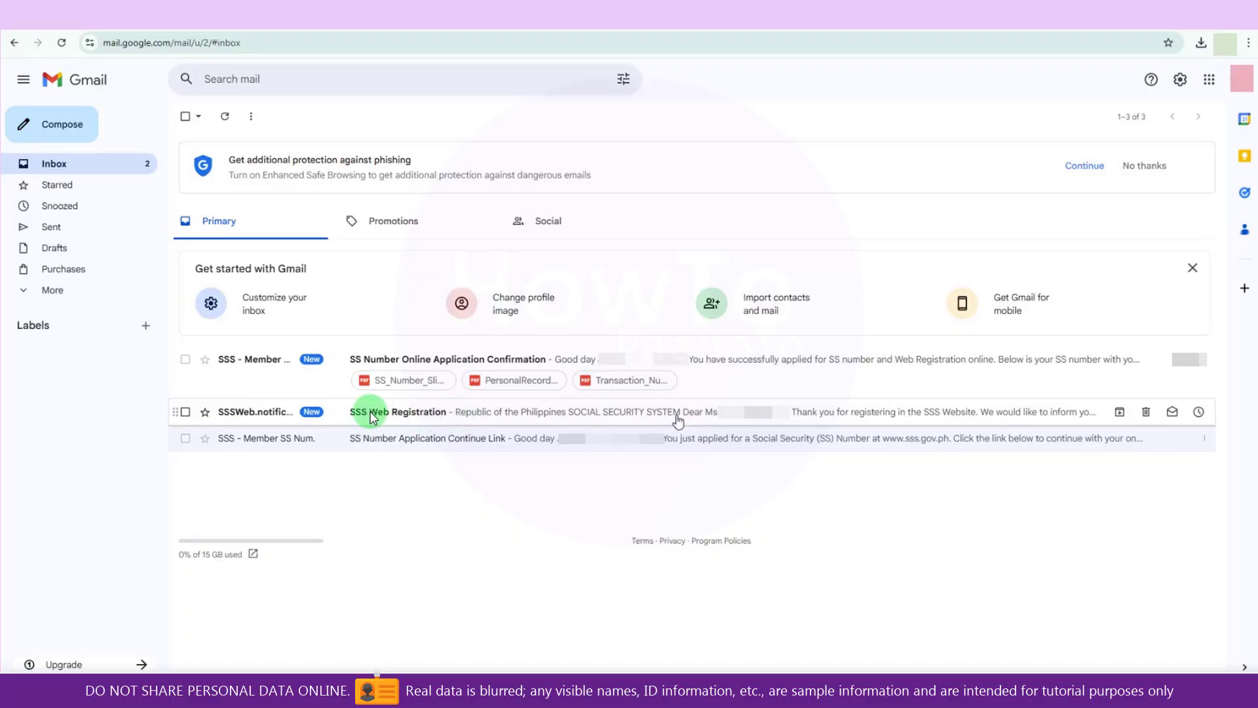
{"action": "left_click", "coordinate": [401, 417]}
{"action": "left_click", "coordinate": [570, 344]}
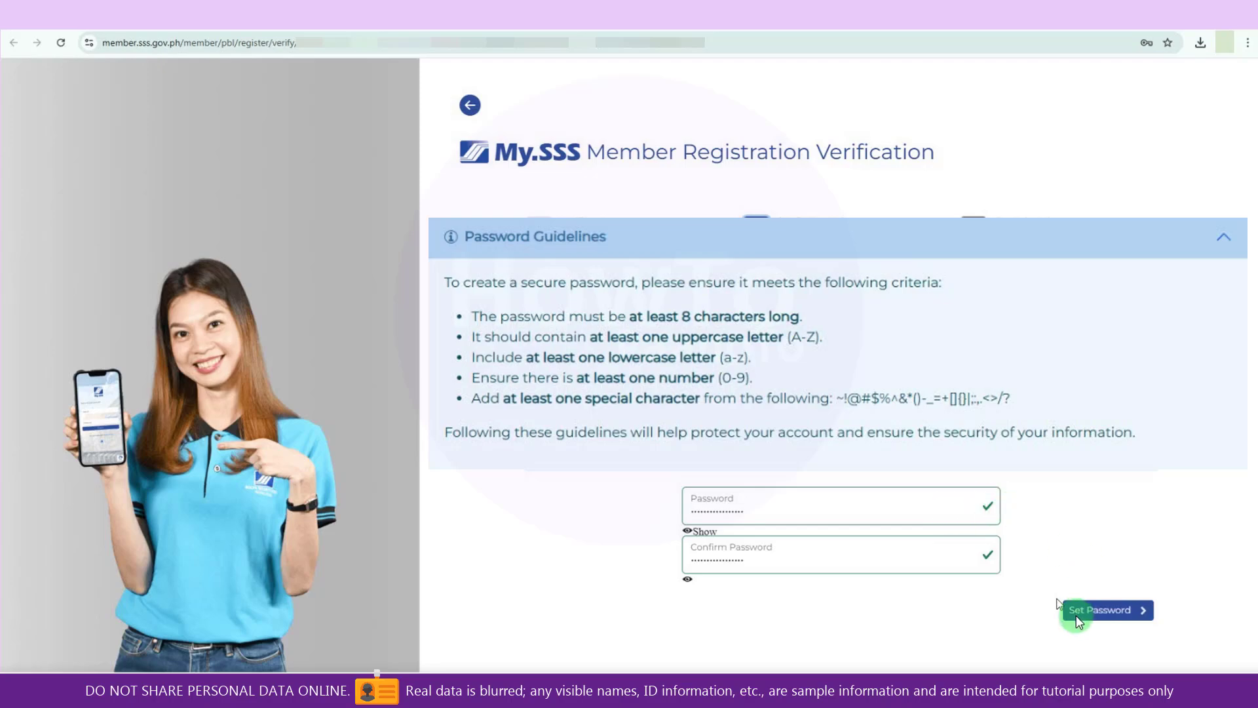
Set the My.SSS account password and sign in to the member portal with the User ID and password
{"action": "left_click", "coordinate": [1080, 613]}
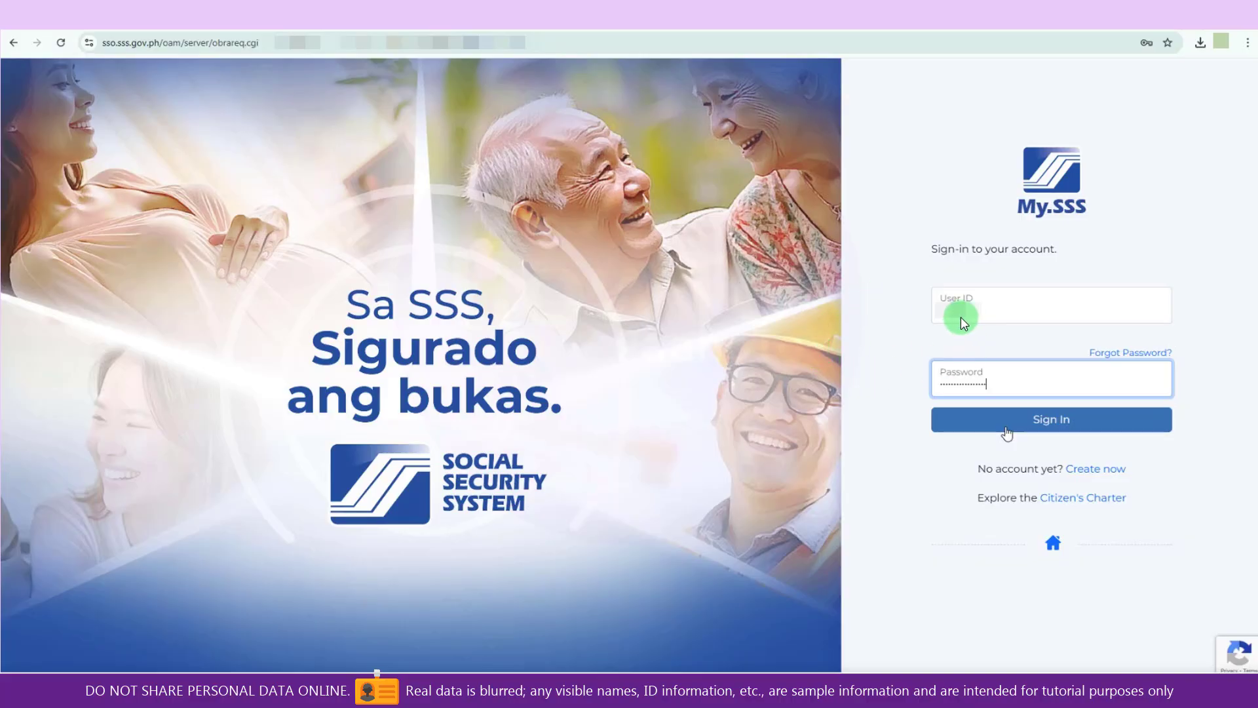
{"action": "left_click", "coordinate": [1007, 432]}
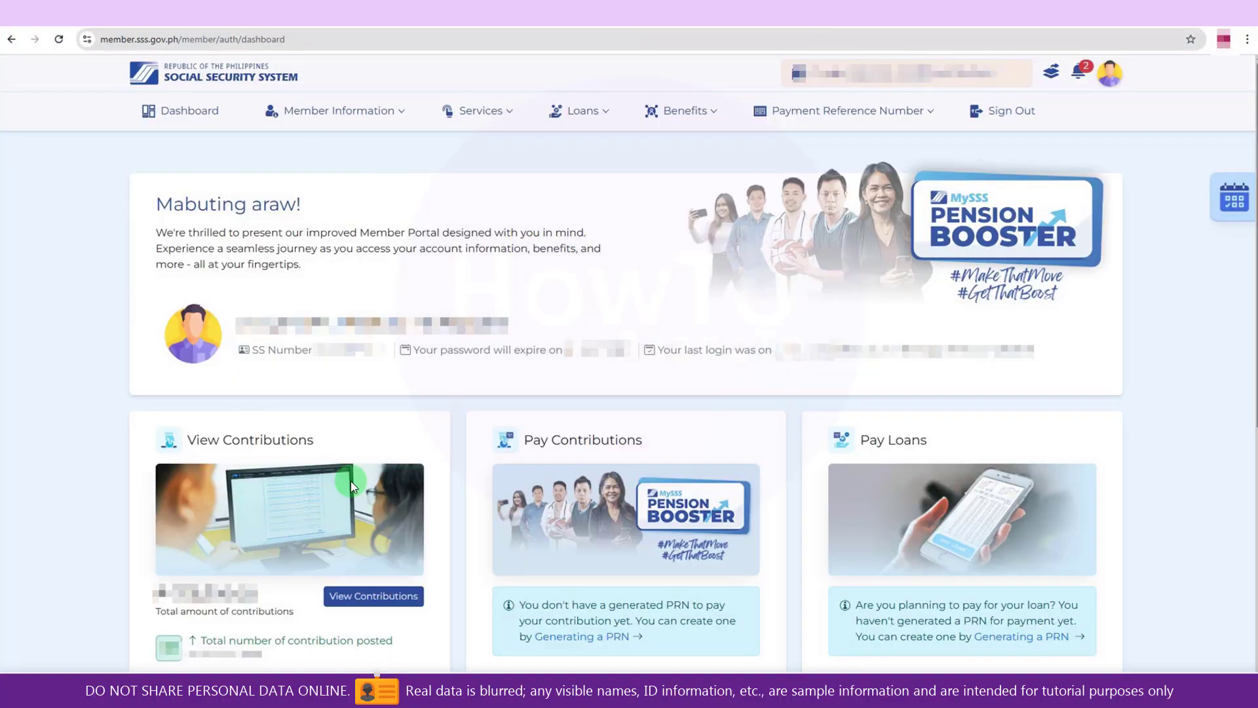
Examine the member information, services, loan and benefit options available in the My.SSS member portal
{"action": "left_click", "coordinate": [339, 110]}
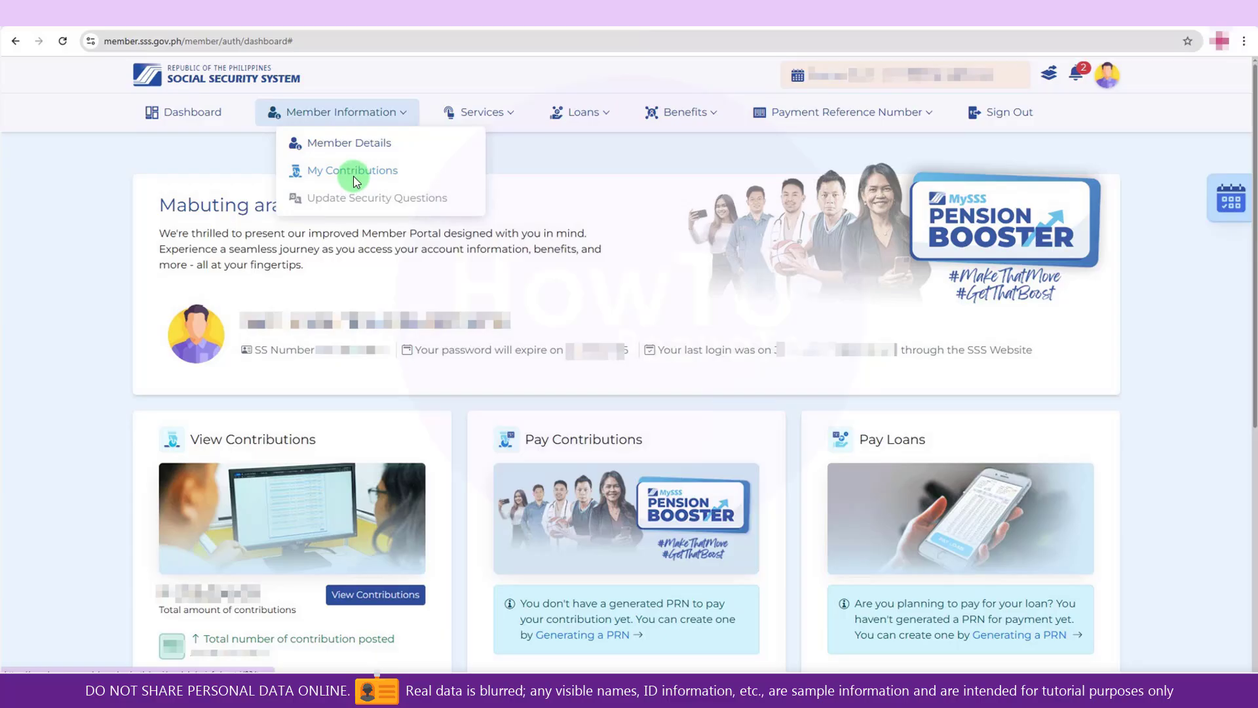
{"action": "left_click", "coordinate": [482, 112]}
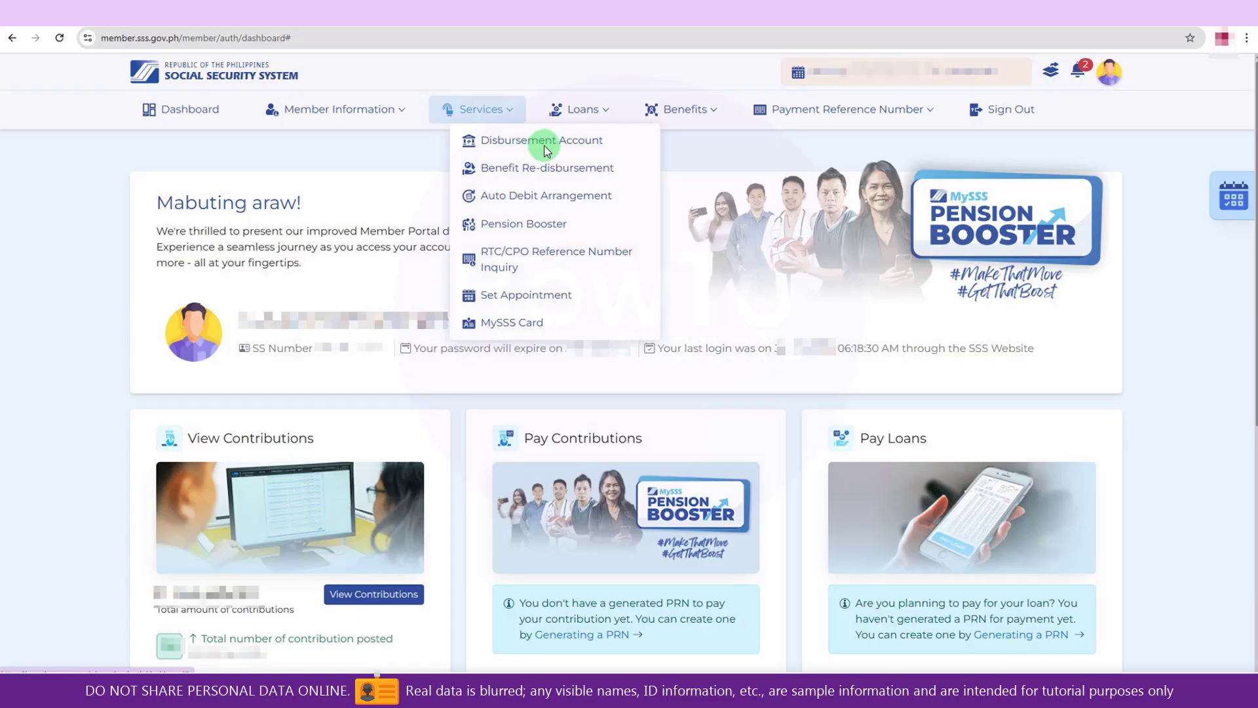
{"action": "left_click", "coordinate": [595, 116]}
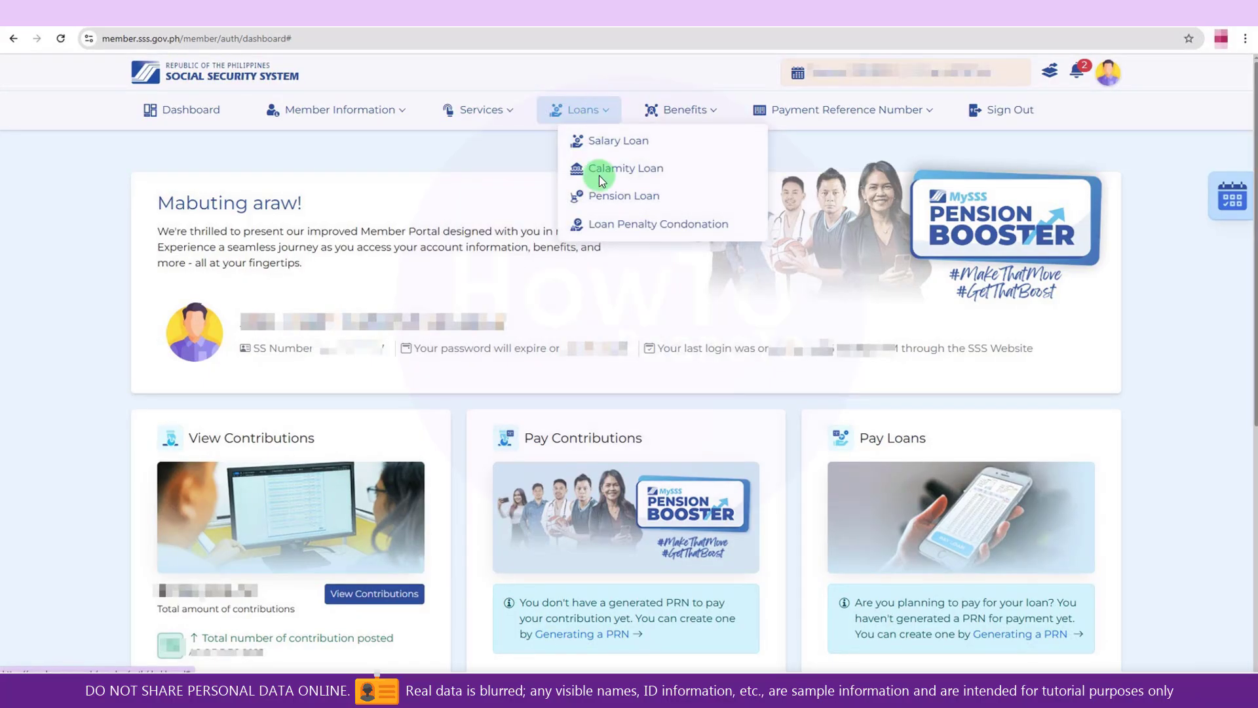
{"action": "left_click", "coordinate": [685, 118]}
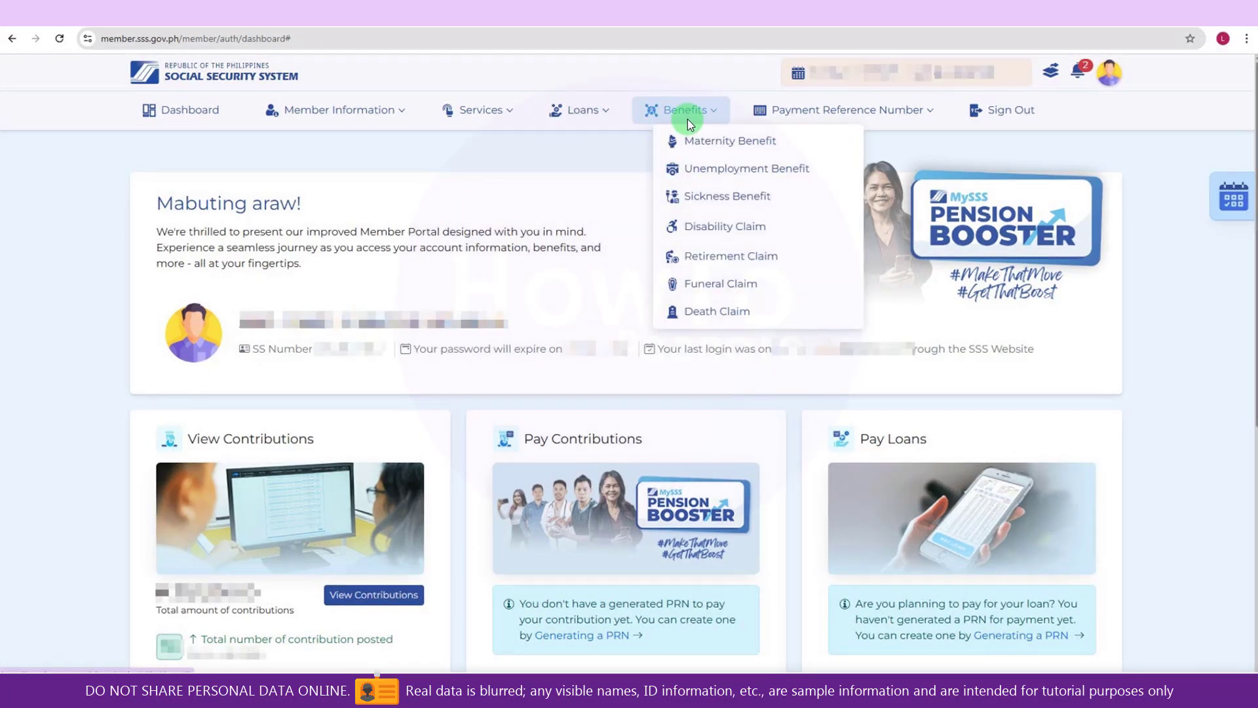
{"action": "left_click", "coordinate": [487, 126]}
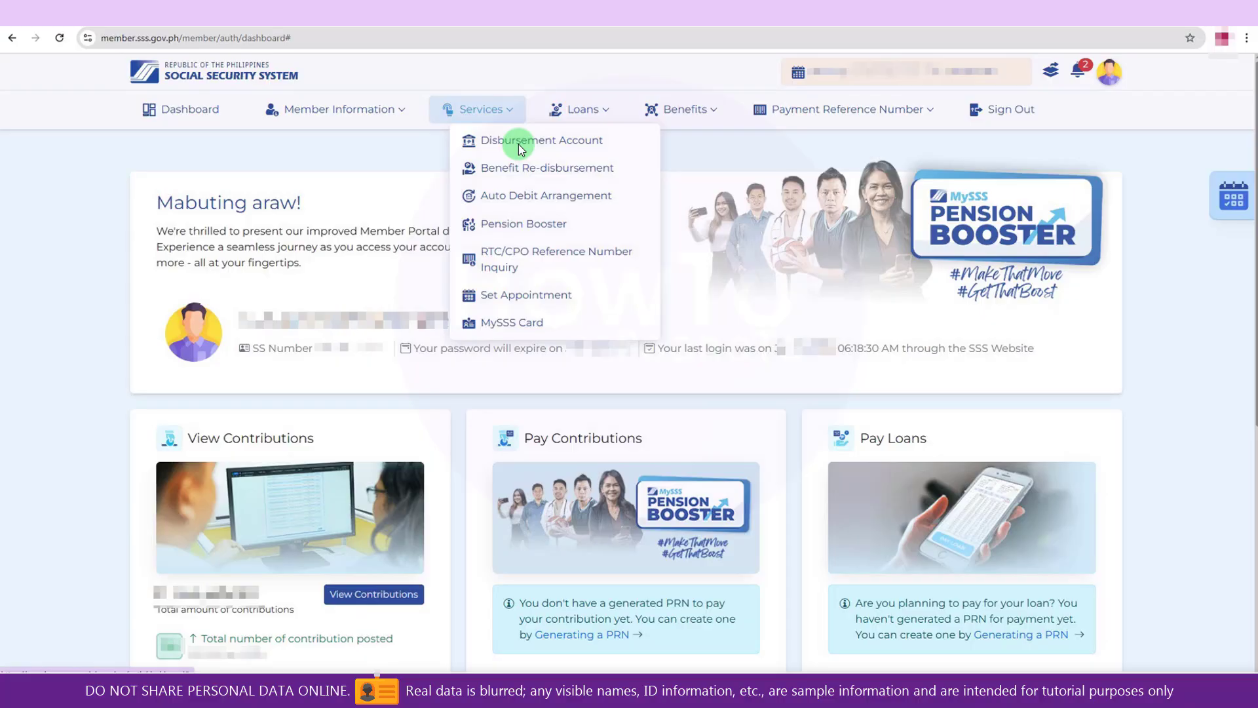
{"action": "left_click", "coordinate": [598, 119]}
{"action": "left_click", "coordinate": [665, 116]}
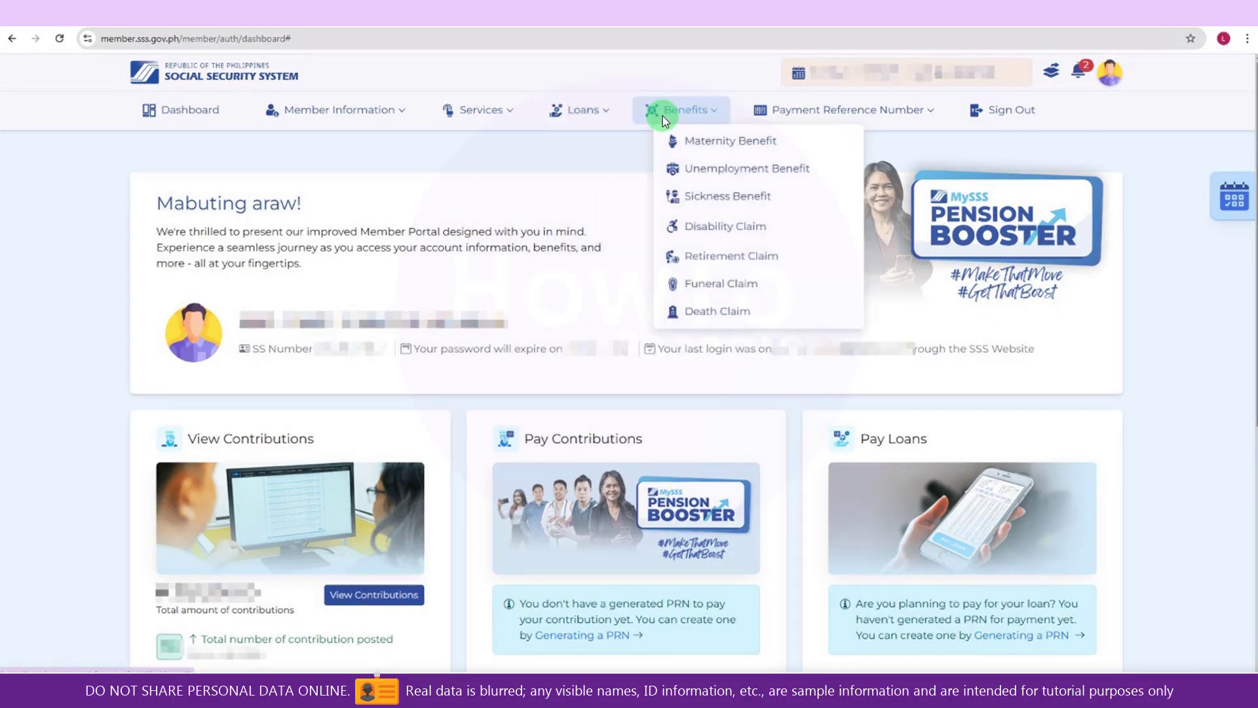
{"action": "left_click", "coordinate": [506, 116]}
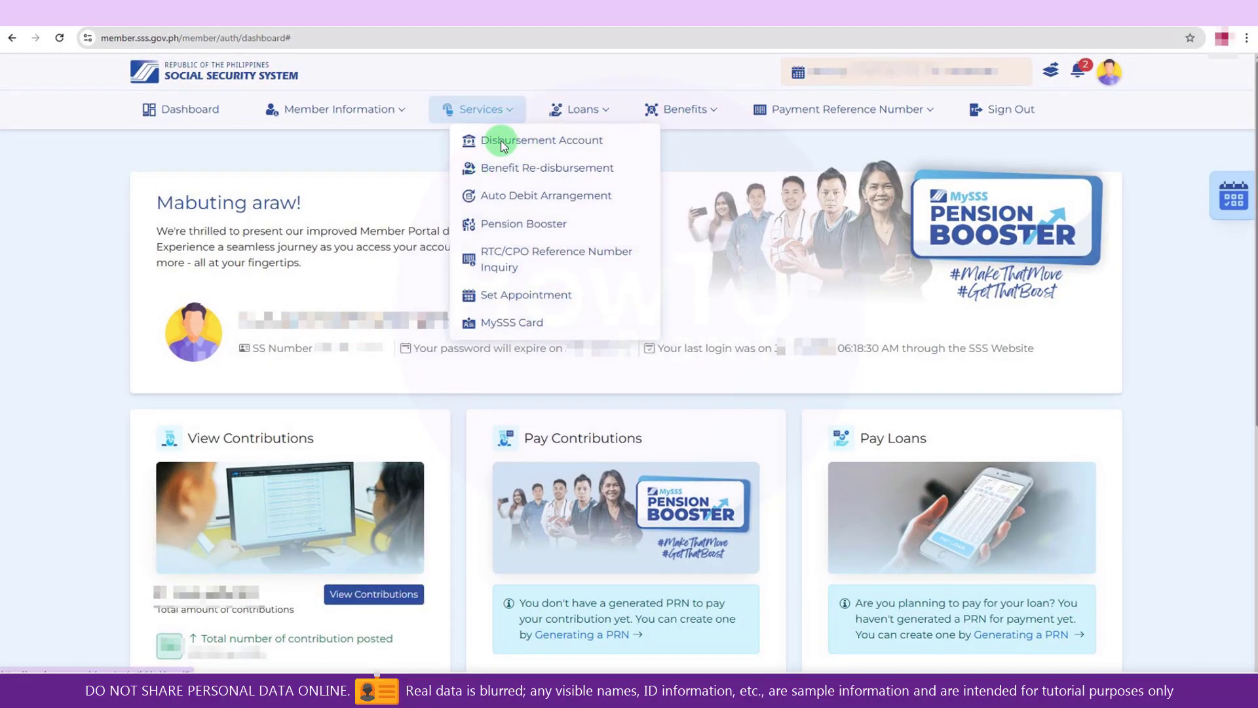